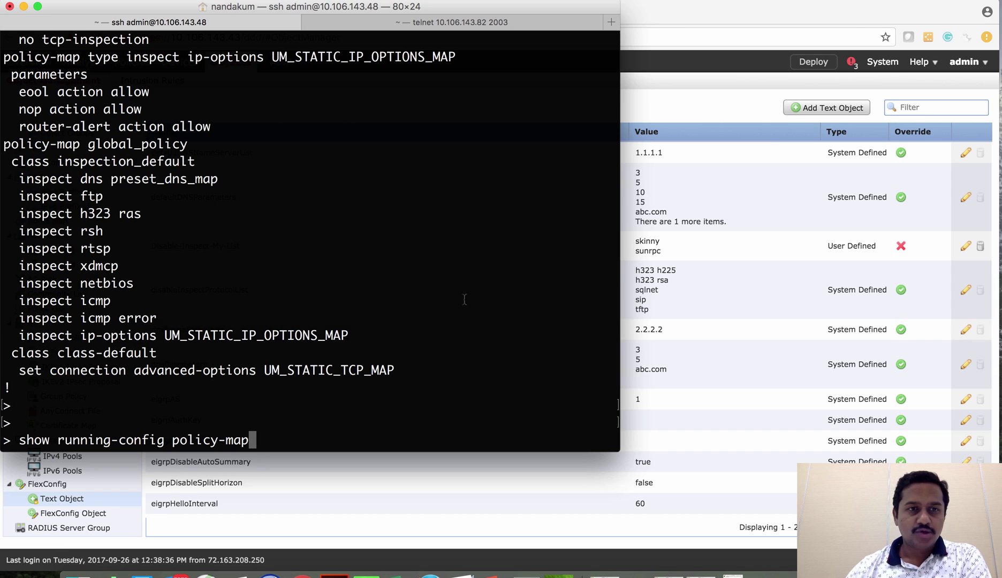
Show the running policy-map config and highlight the inspection_default, inspect icmp and icmp error lines
key("Return")
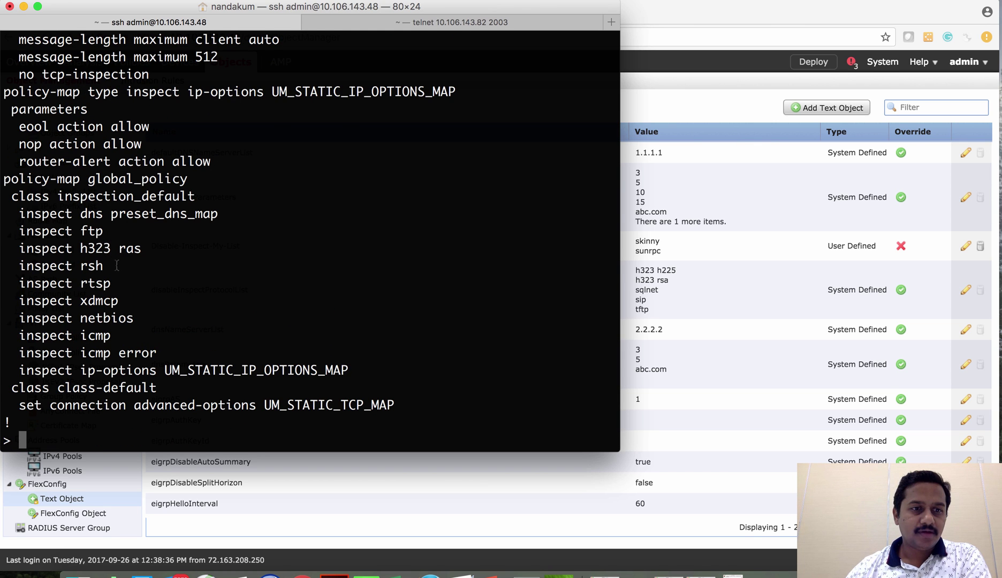
left_click_drag(354, 374, 3, 198)
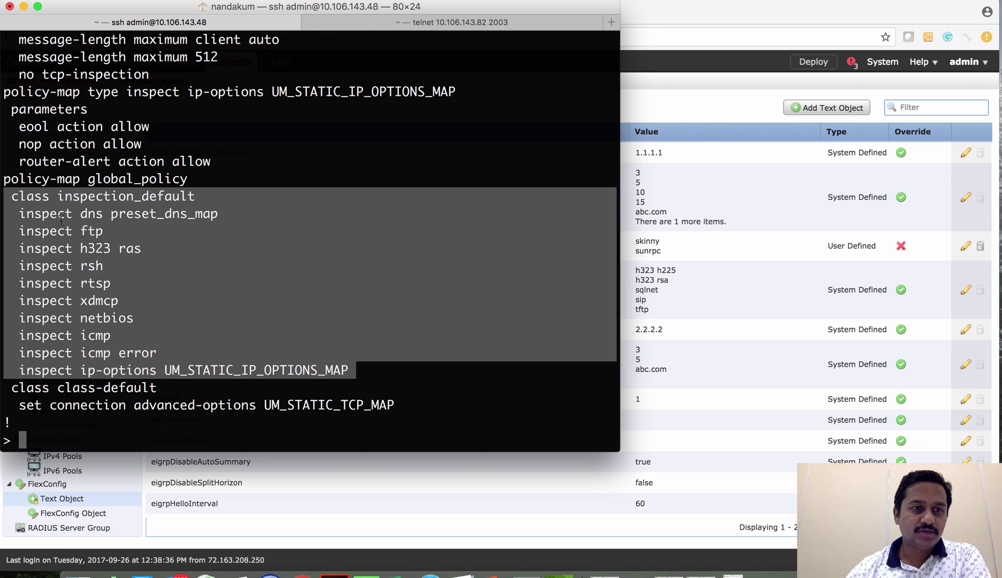
left_click(84, 253)
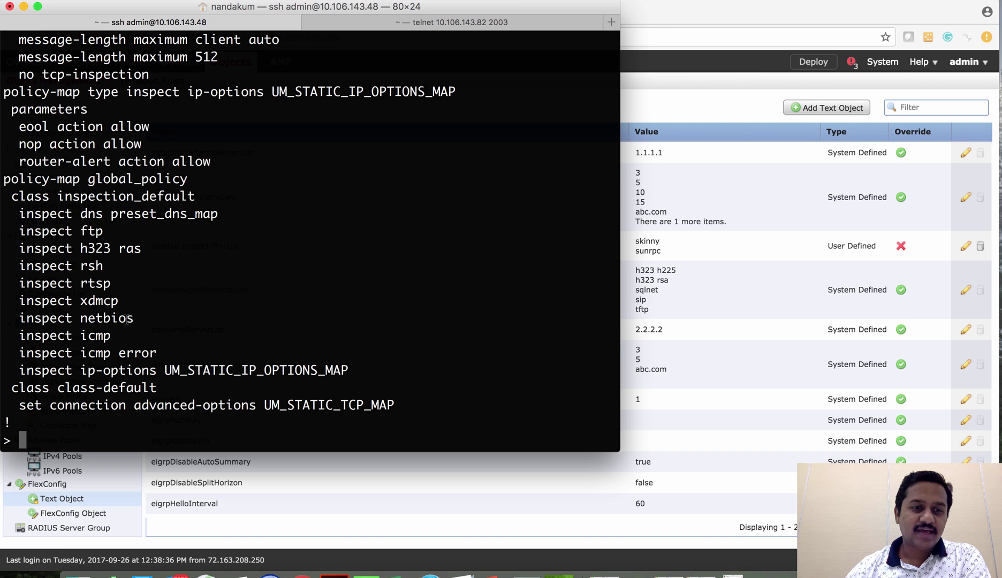
left_click_drag(161, 354, 16, 334)
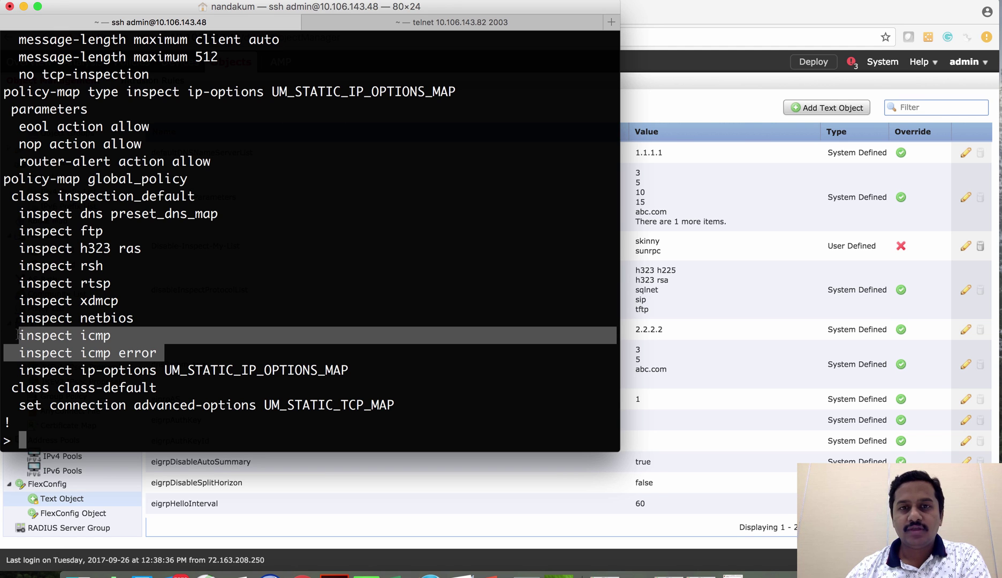
left_click(134, 345)
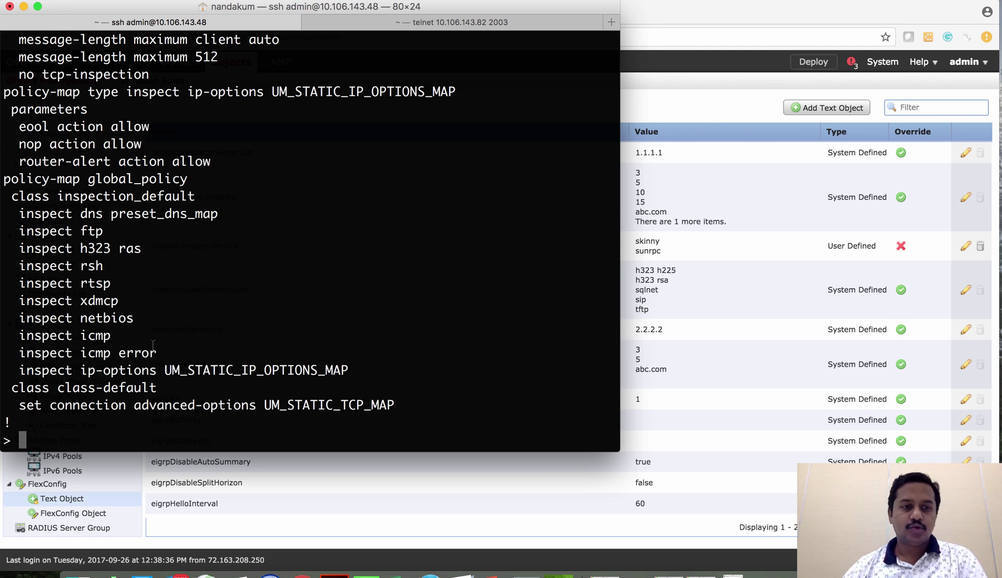
Open disableInspectProtocolList to review its protocols: h323 h225, h323 rsa, sqlnet, sip and tftp
left_click(653, 40)
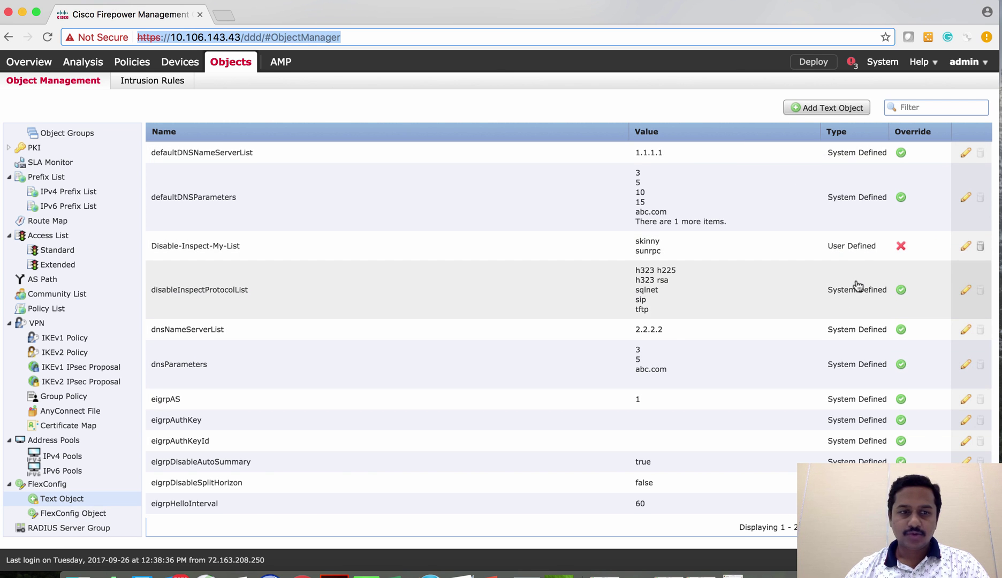
left_click(826, 109)
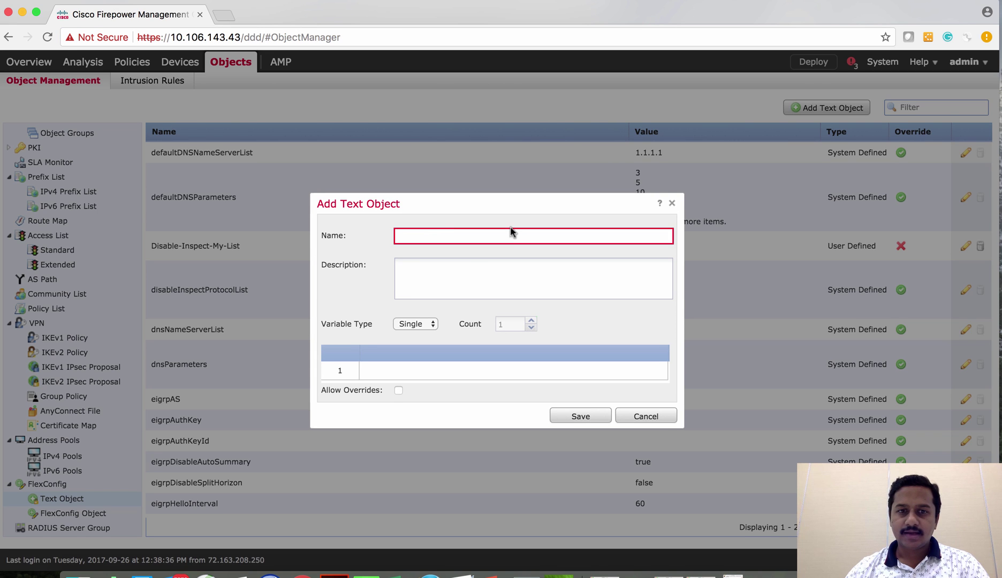
left_click(645, 415)
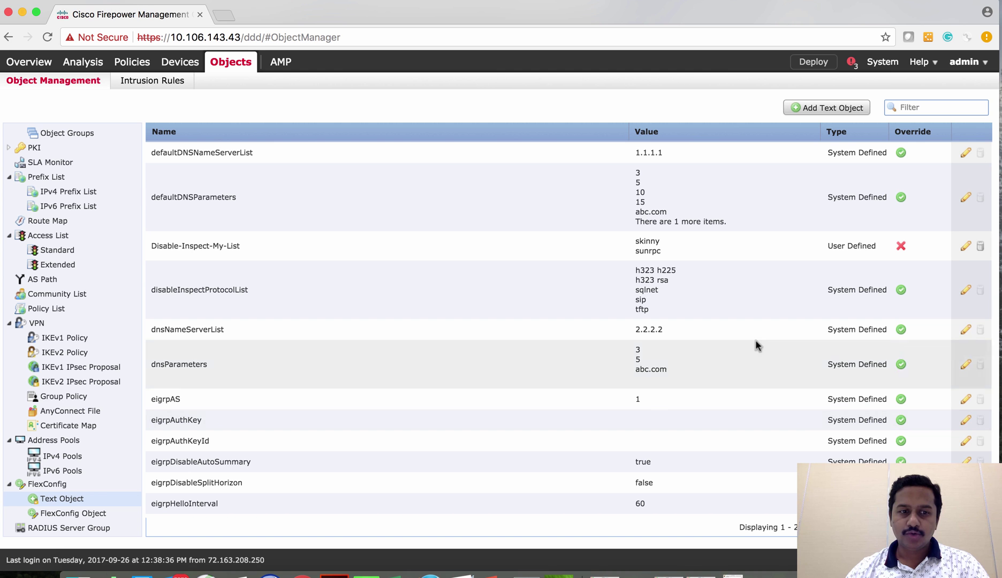
left_click(966, 290)
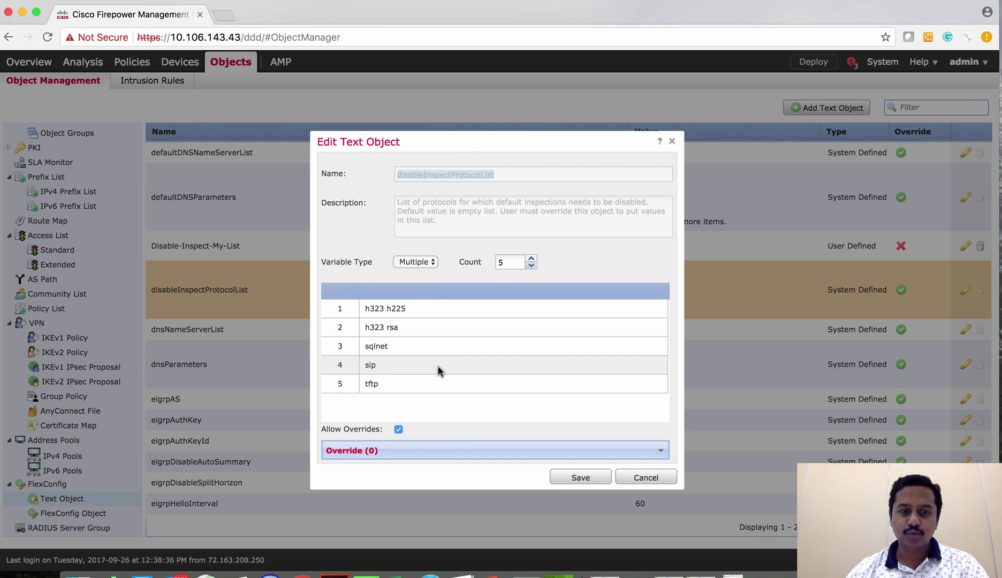
Close disableInspectProtocolList and start a new text object named Diable-Inspect
left_click(645, 476)
left_click(811, 112)
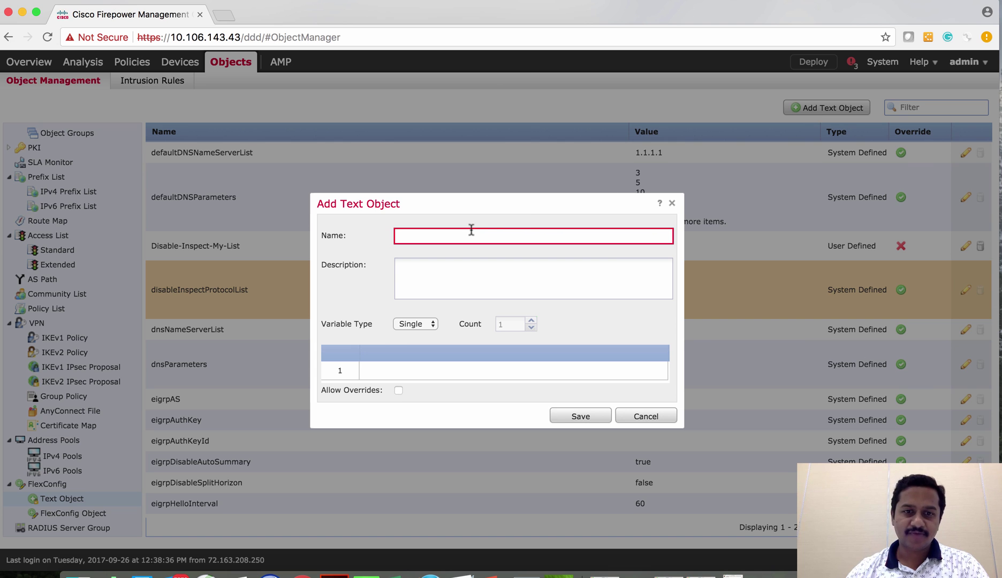
type("Diable")
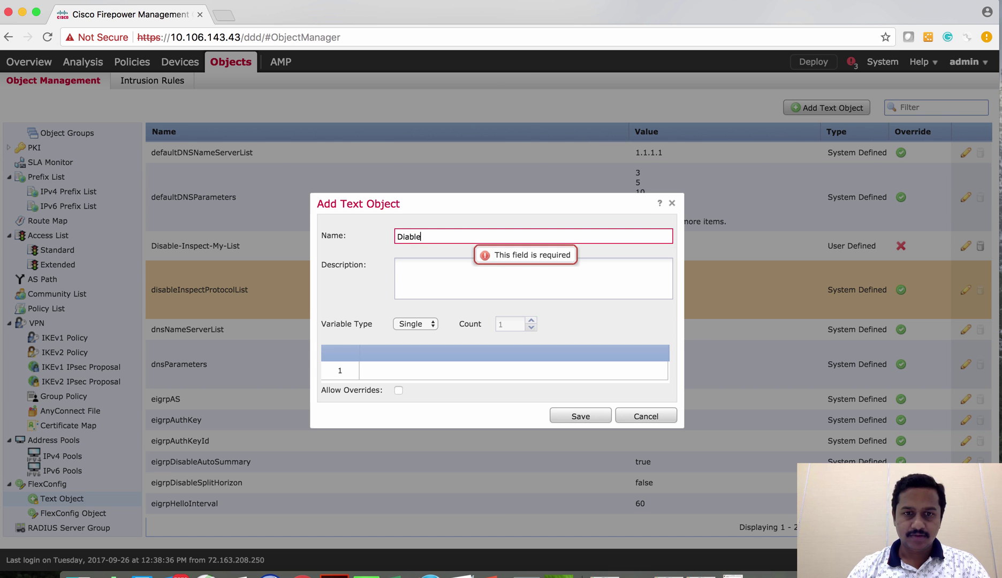
type("-Inspect")
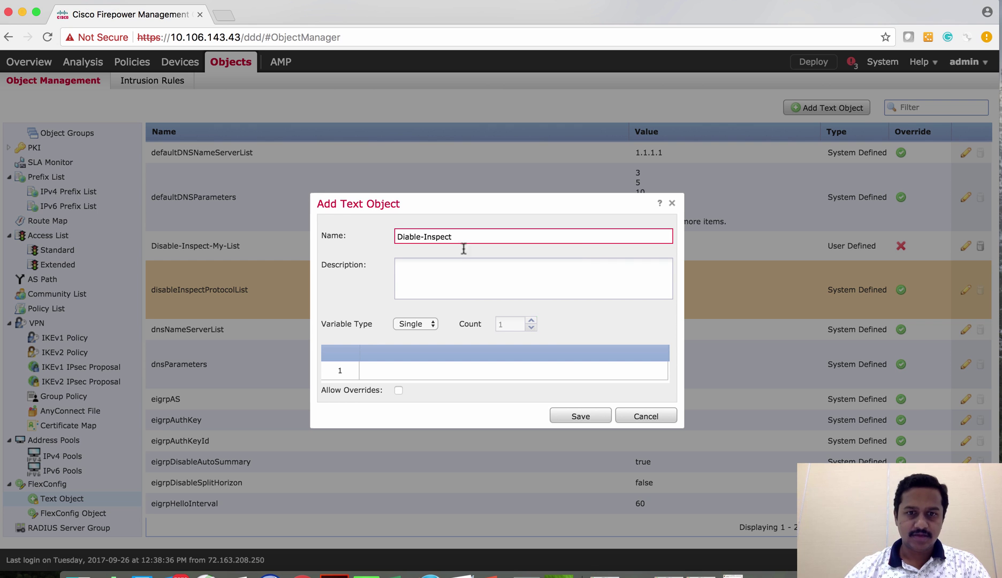
left_click(444, 278)
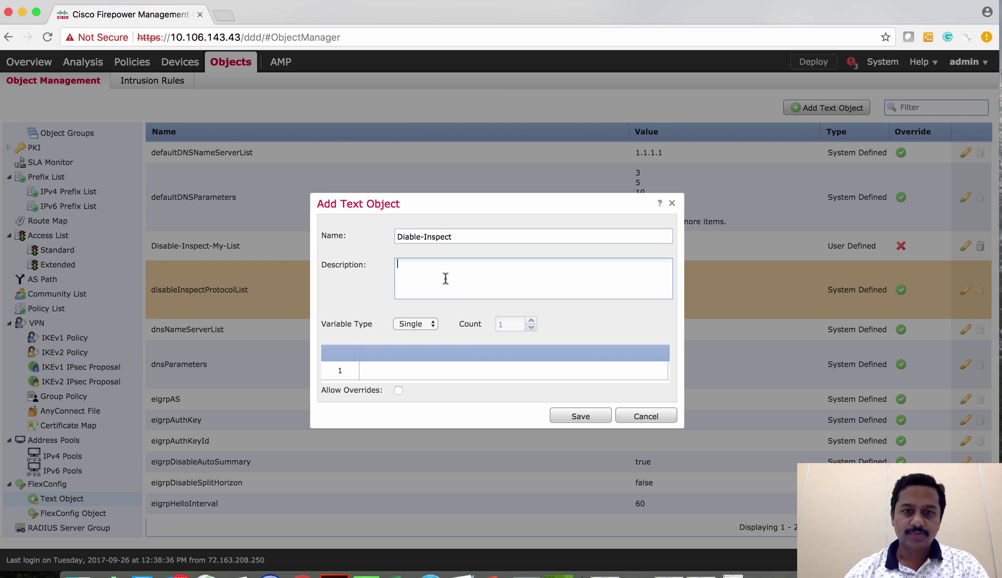
Make Diable-Inspect a Multiple variable with count 2 holding icmp and icmp error
left_click(430, 323)
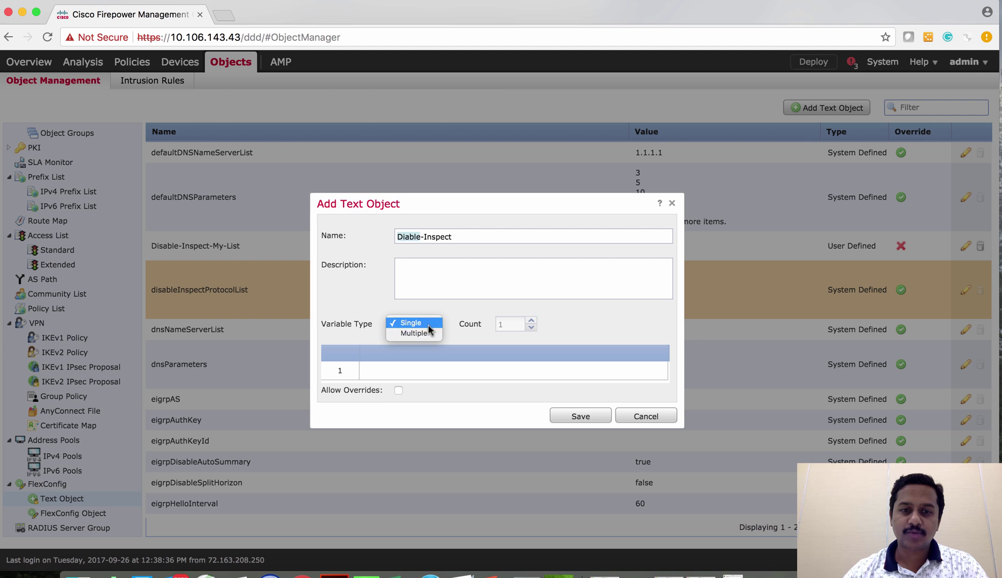
left_click(425, 336)
double_click(510, 325)
type("2")
left_click(438, 369)
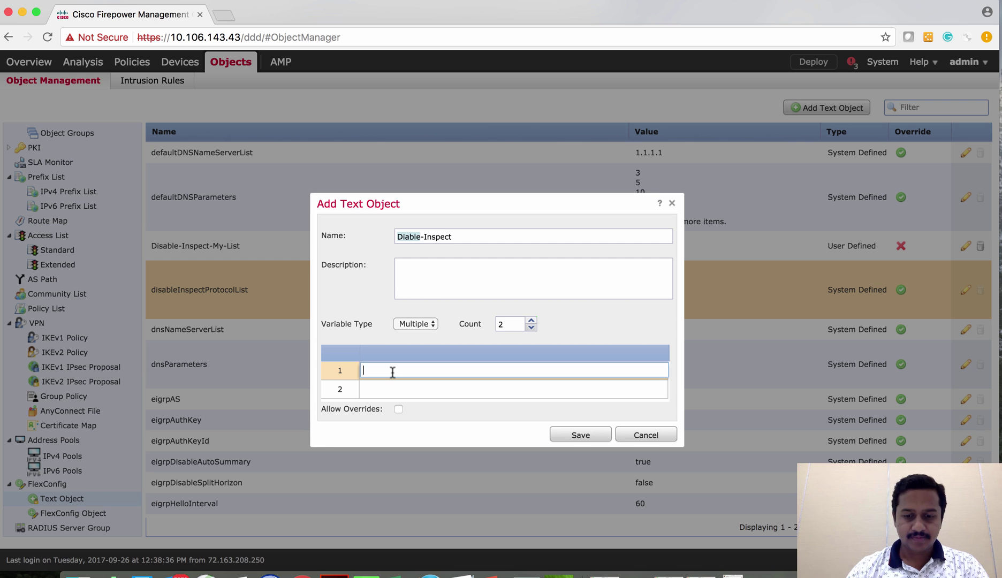
type("icmp")
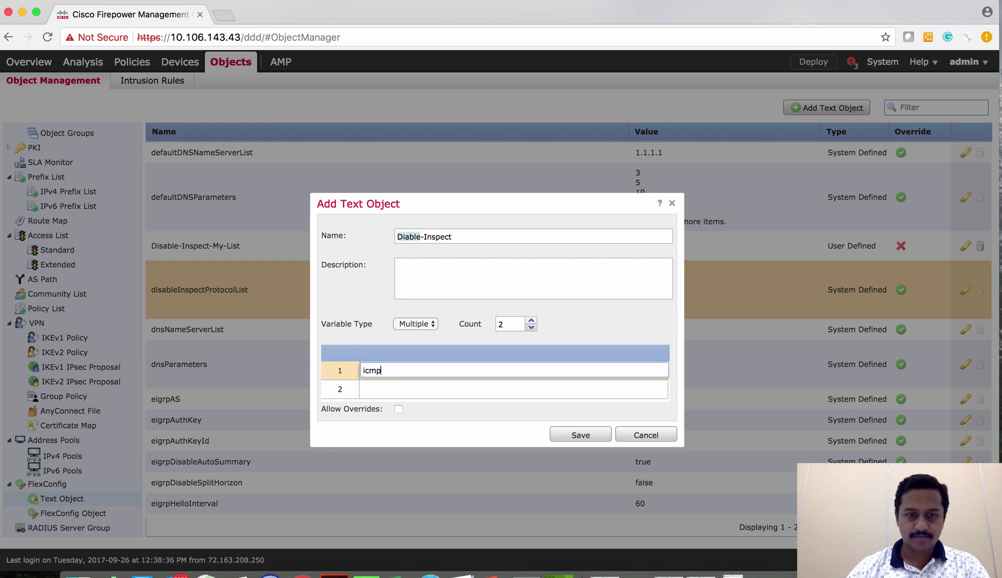
left_click(375, 389)
type("icm")
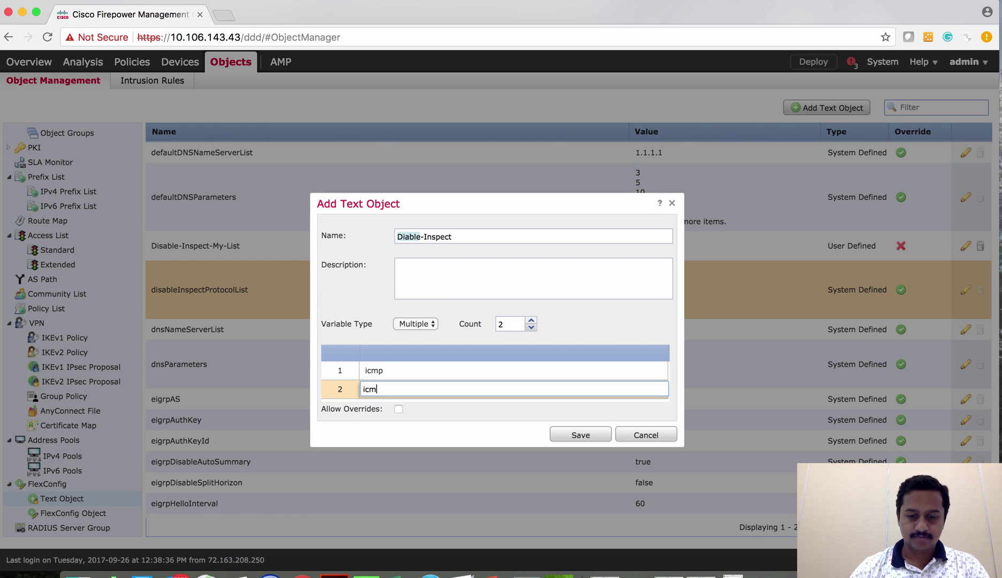
type("p error")
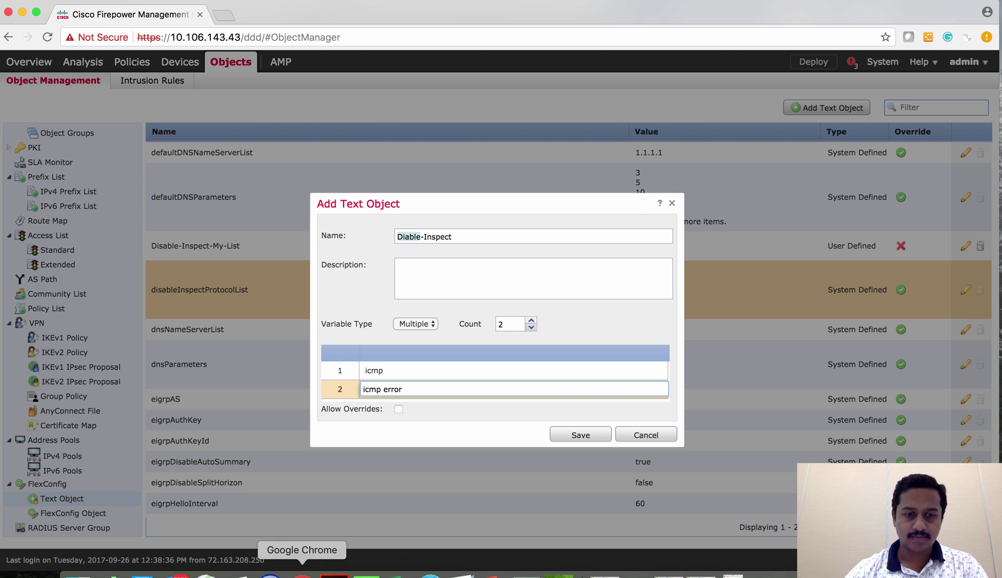
left_click(526, 573)
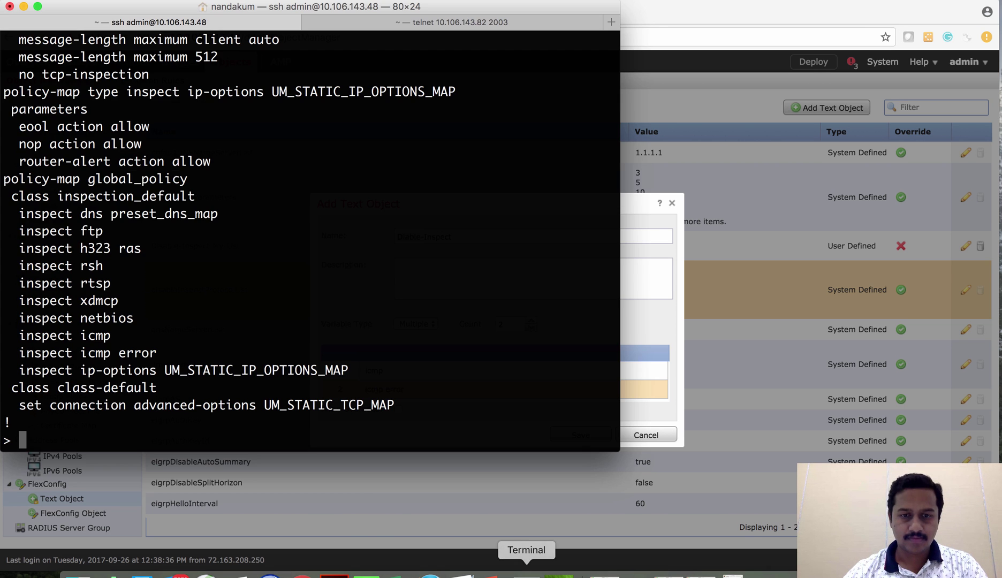
Highlight icmp, icmp error and rsh in the terminal's policy-map output, then return to Chrome
double_click(82, 336)
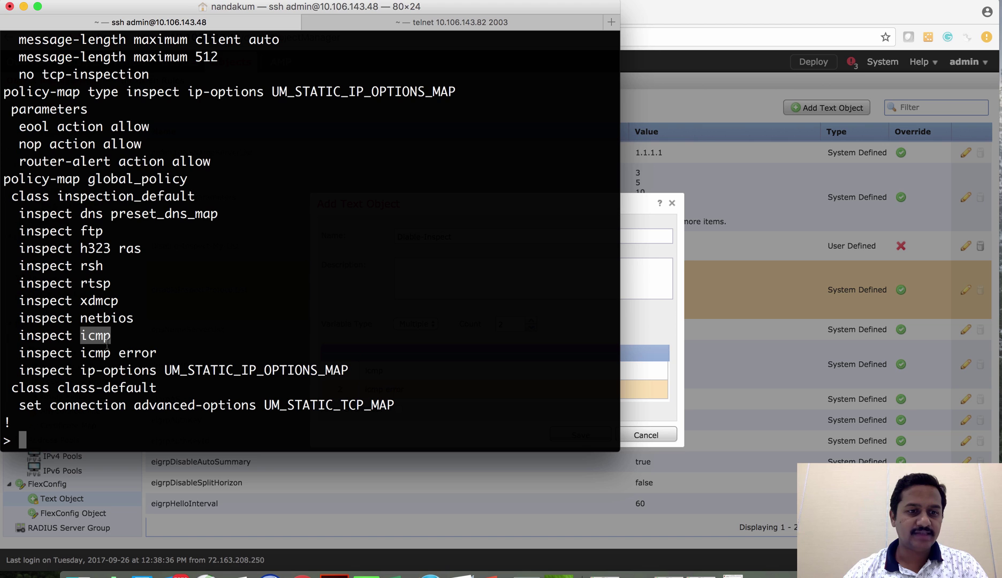
left_click_drag(81, 354, 165, 358)
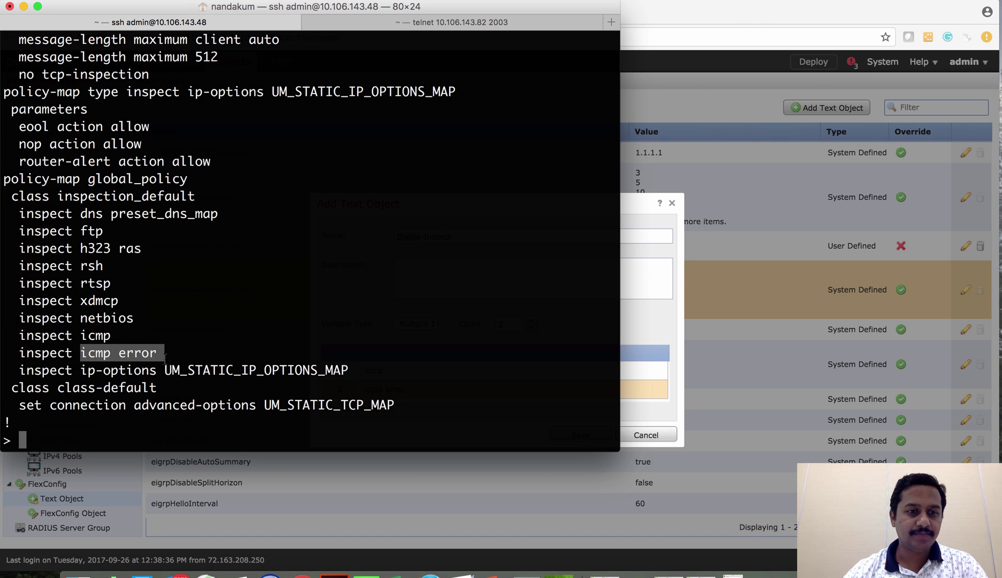
left_click(138, 305)
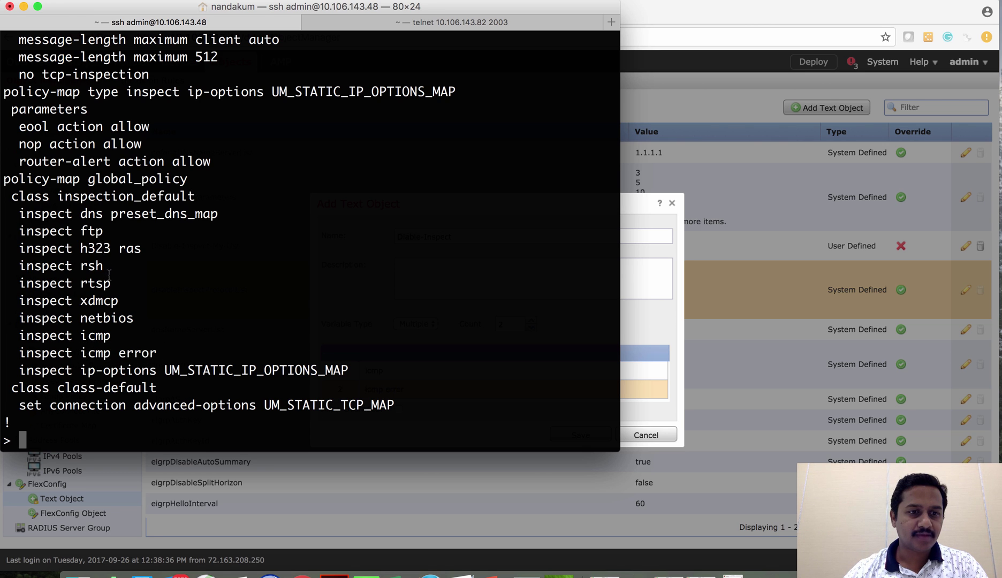
left_click_drag(107, 267, 81, 265)
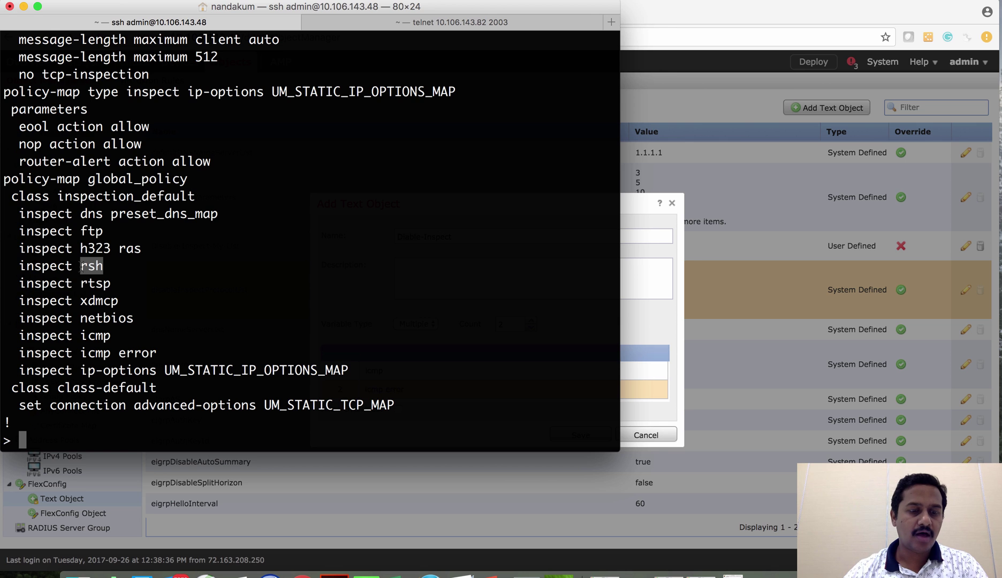
key("super+Tab")
Raise the count to 3, add rsh as the third value, and save Diable-Inspect
double_click(508, 326)
type("3")
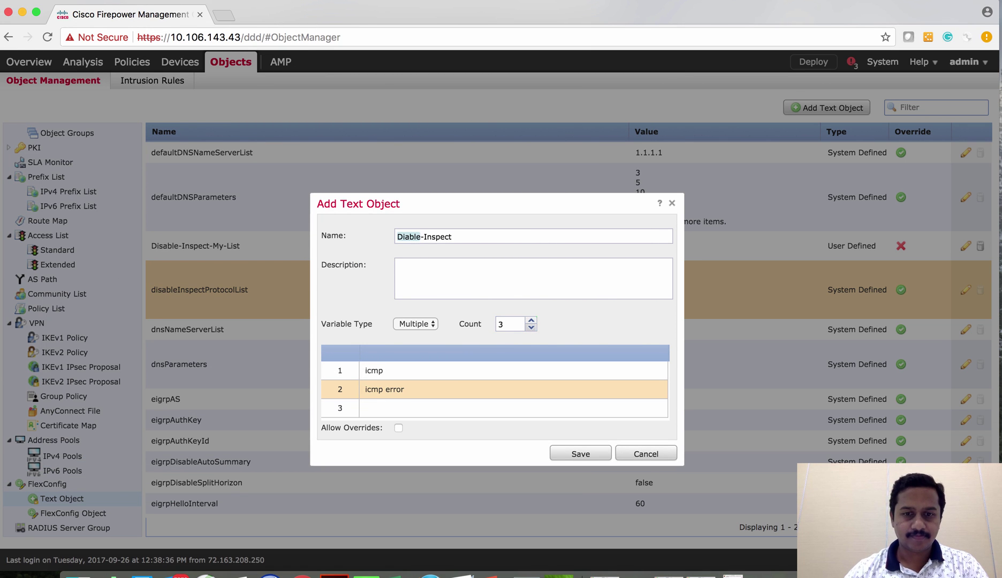
left_click(402, 404)
type("rsh")
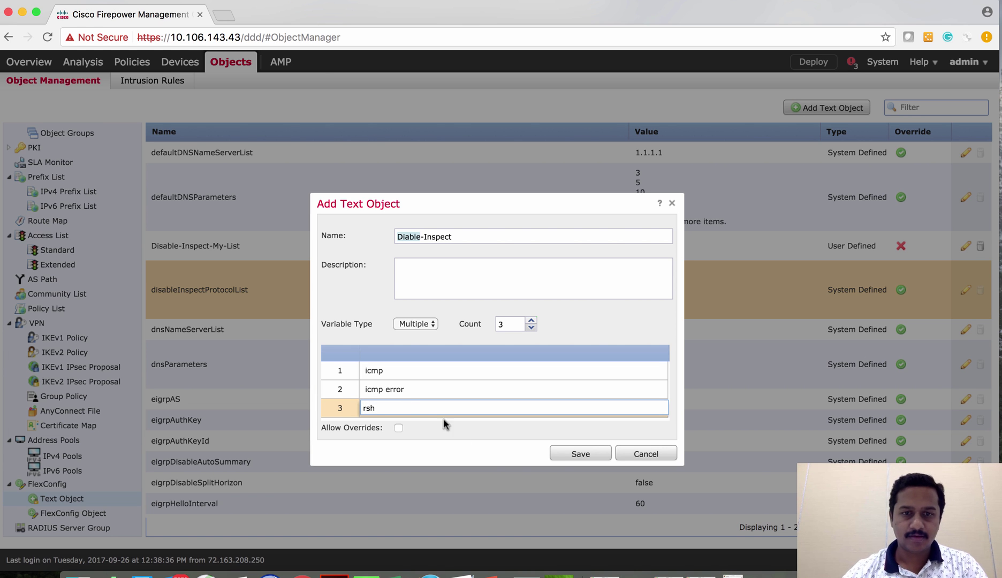
left_click(571, 455)
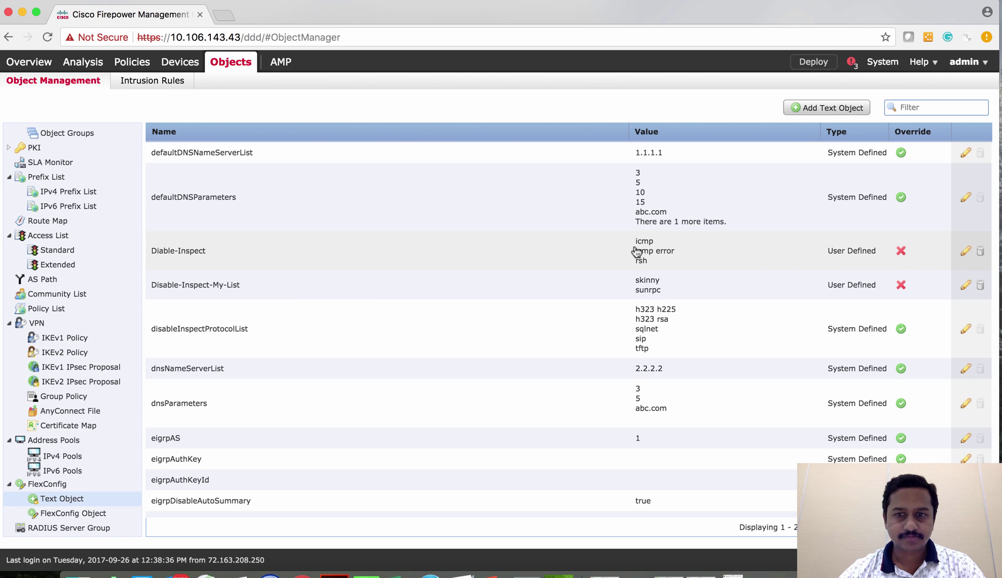
Copy Default_Inspection_Protocol_Disable and rename the copy to My_Default_Inspection_Protocol_Disable
left_click(73, 513)
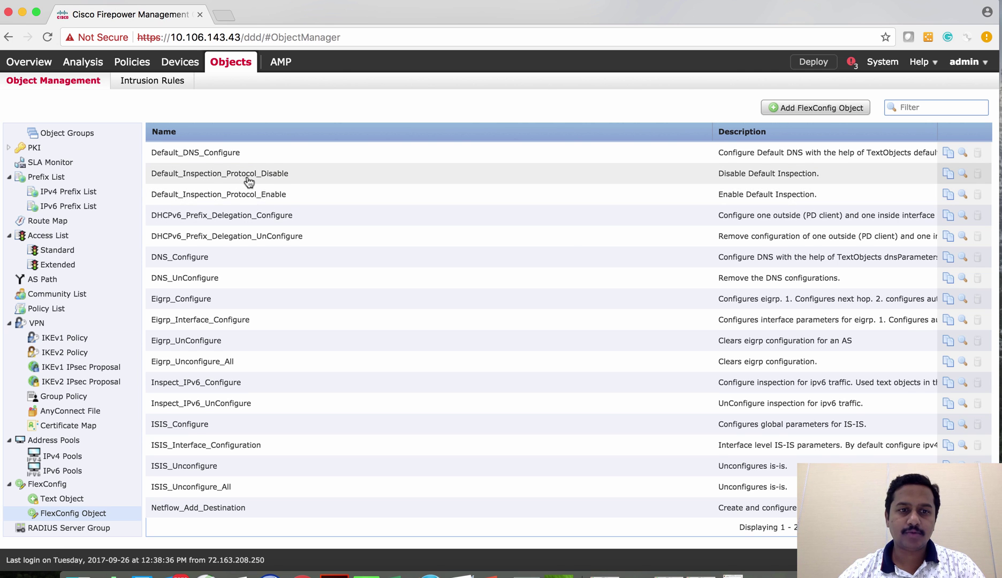
left_click(947, 175)
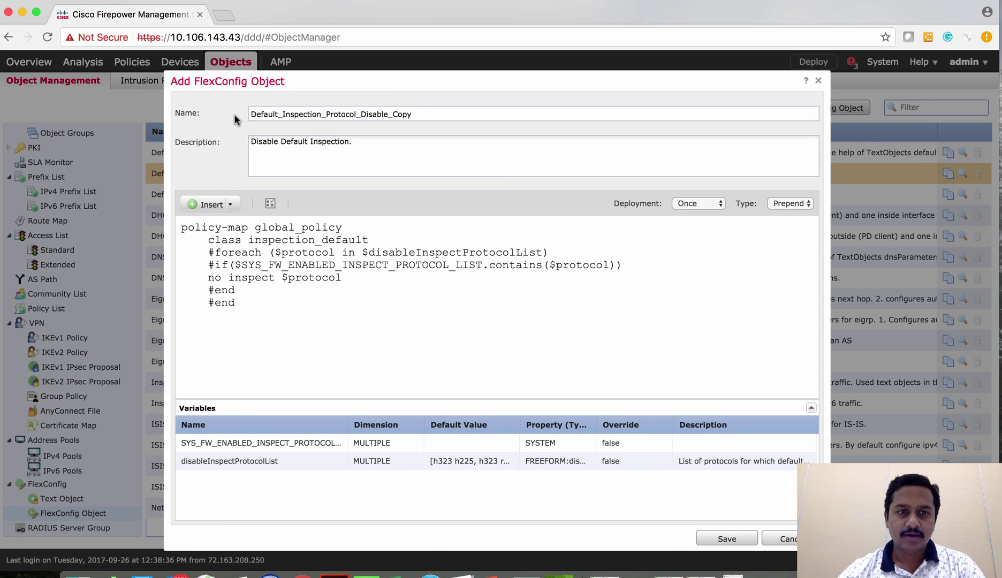
double_click(355, 114)
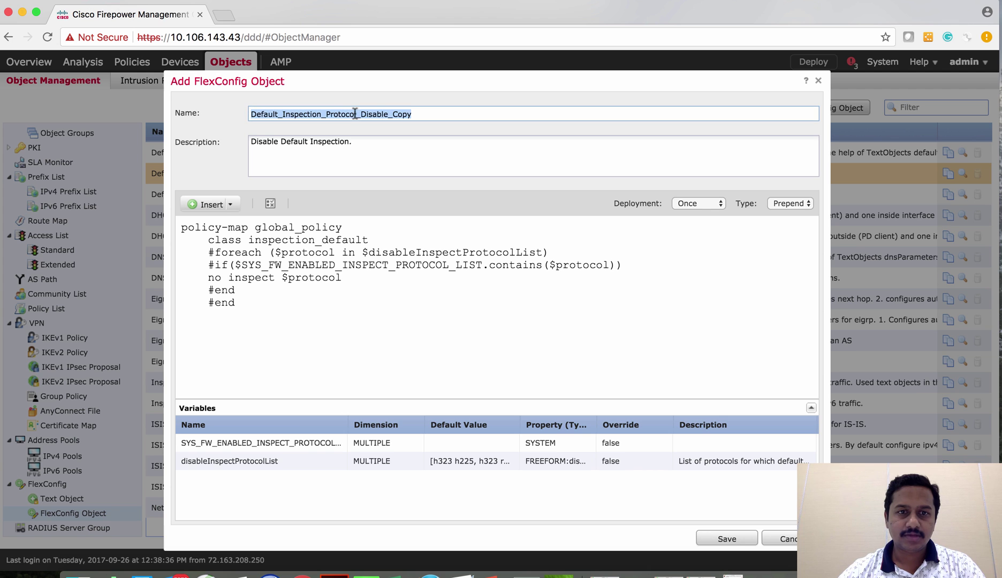
left_click(250, 114)
type("My")
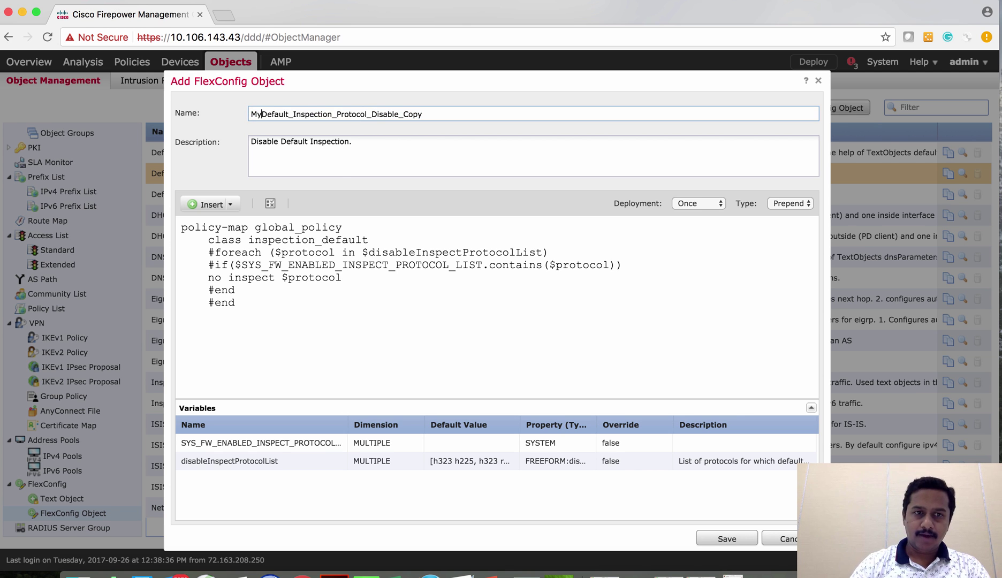
type("_")
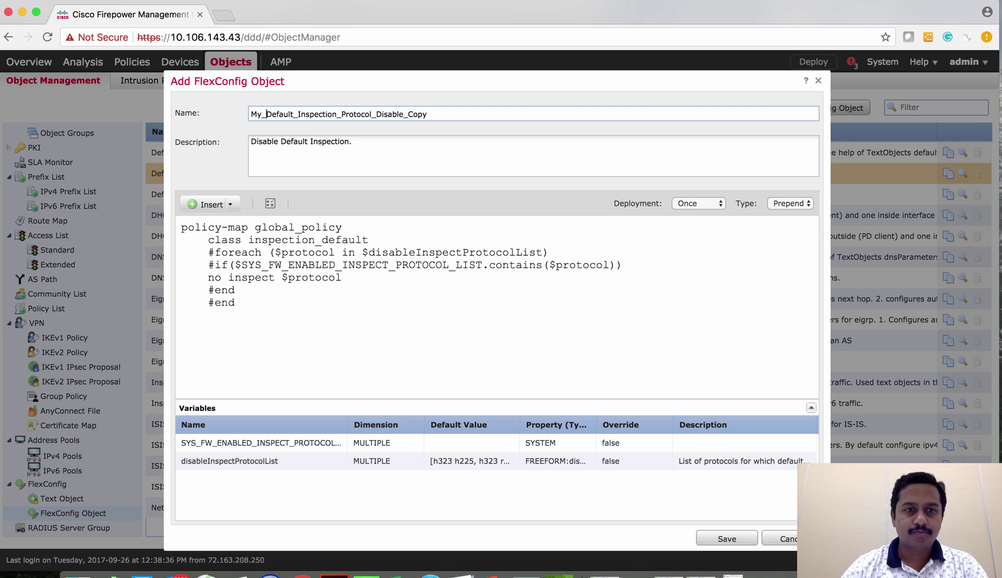
left_click(436, 113)
key("BackSpace")
key("BackSpace")
key("BackSpace")
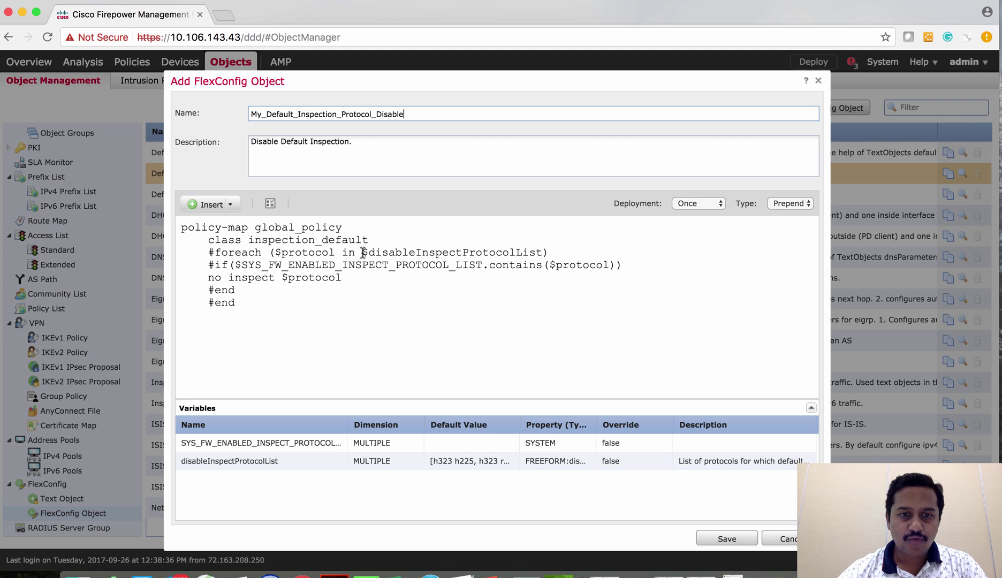
left_click_drag(362, 252, 539, 252)
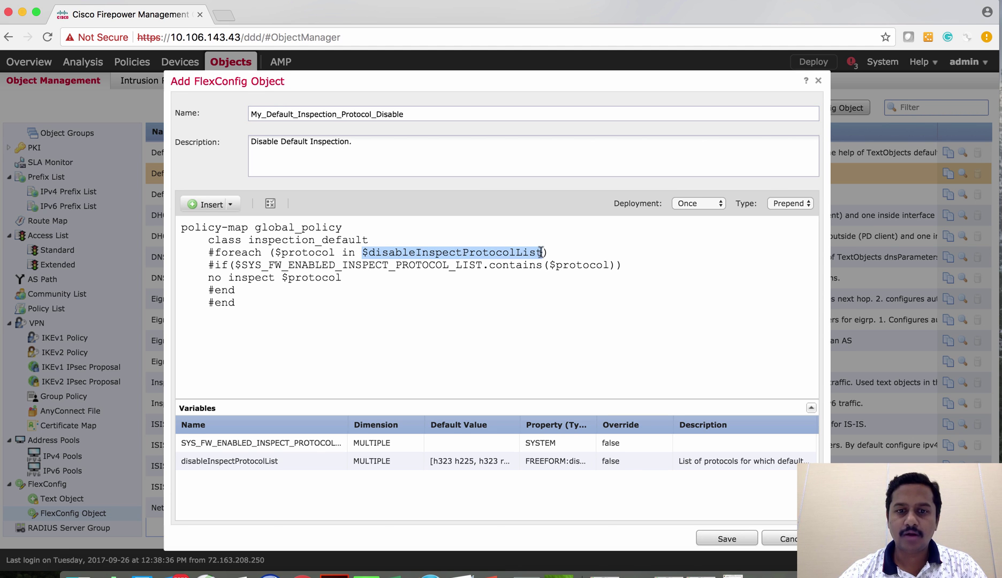
Replace $disableInspectProtocolList with a new text variable Disable-Protocol mapped to Diable-Inspect
left_click(230, 205)
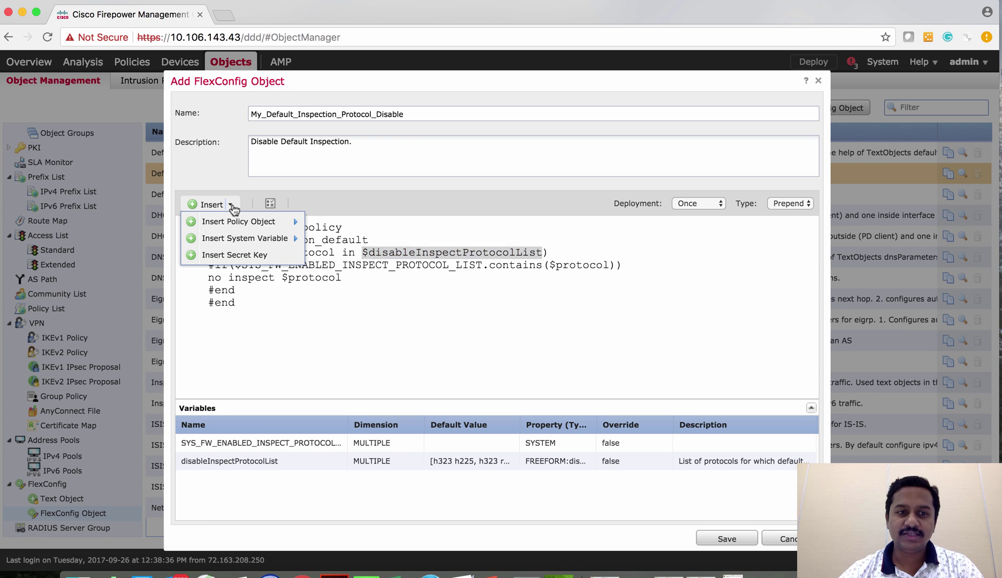
mouse_move(237, 228)
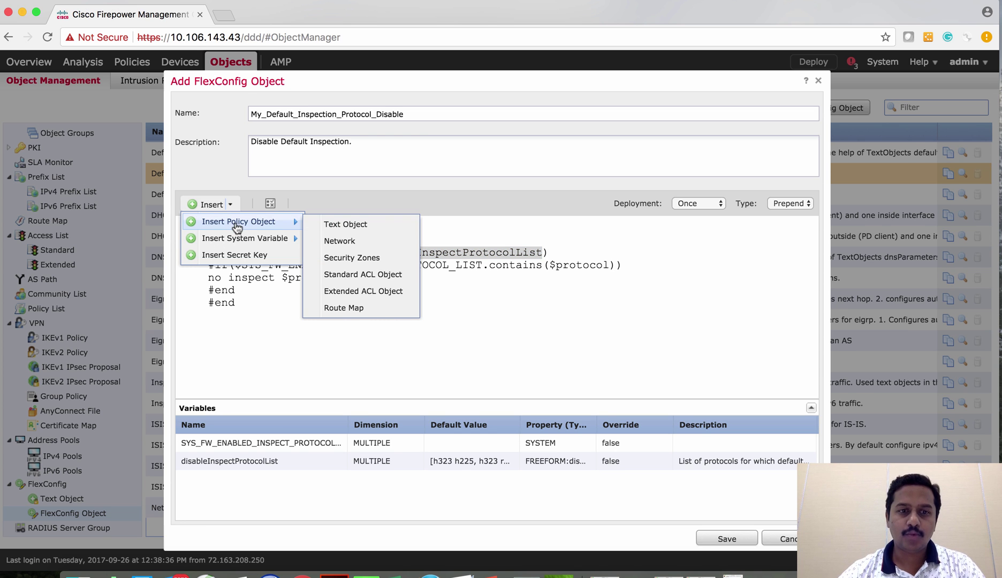
left_click(327, 225)
left_click_drag(441, 171, 588, 195)
left_click(562, 224)
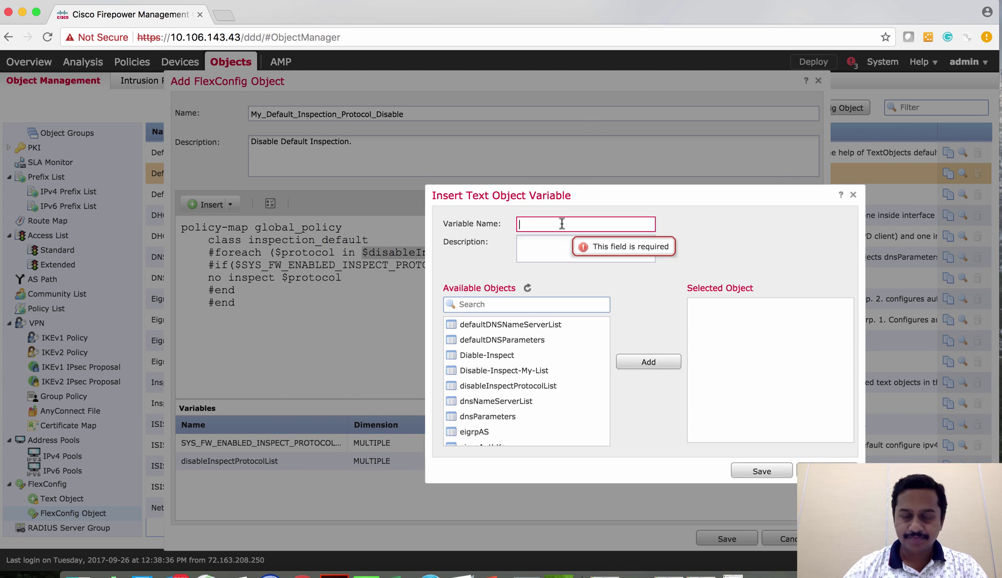
type("Disb")
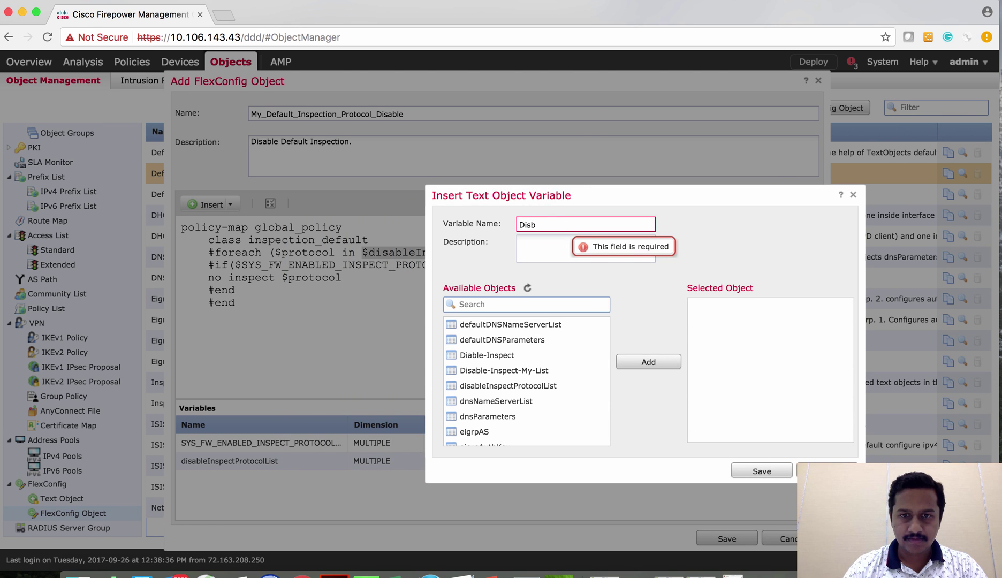
key("BackSpace")
type("able-Protocol")
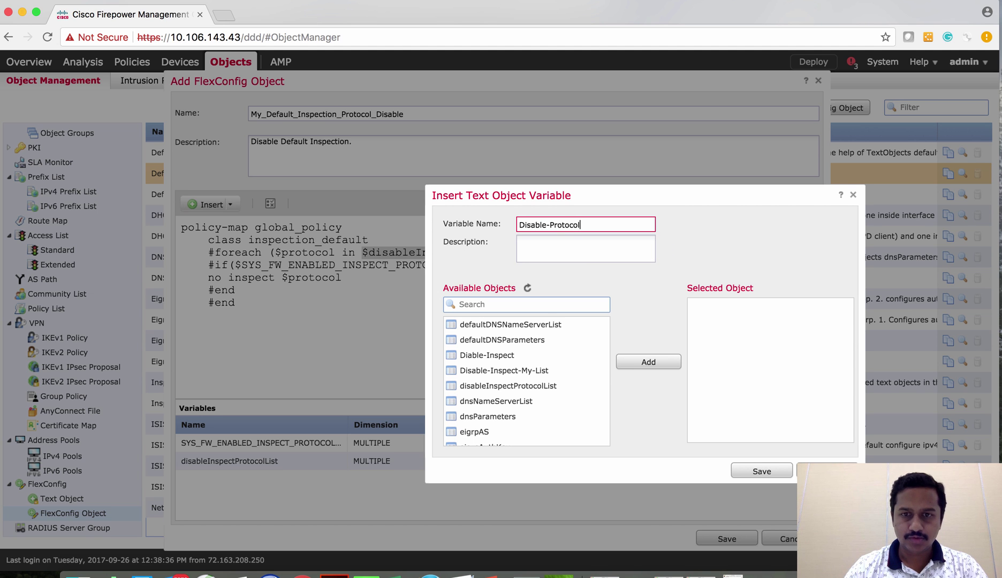
left_click(536, 356)
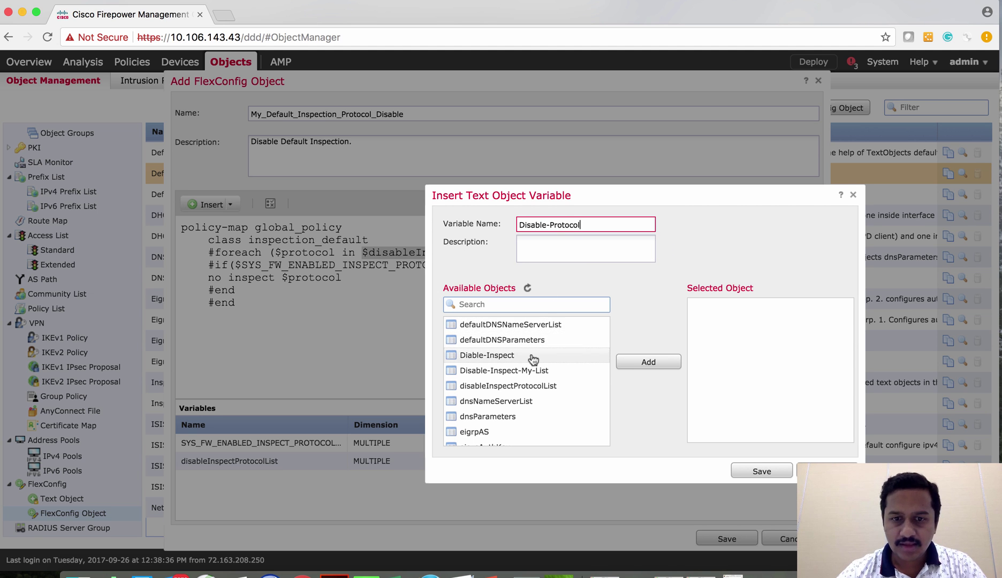
left_click(649, 362)
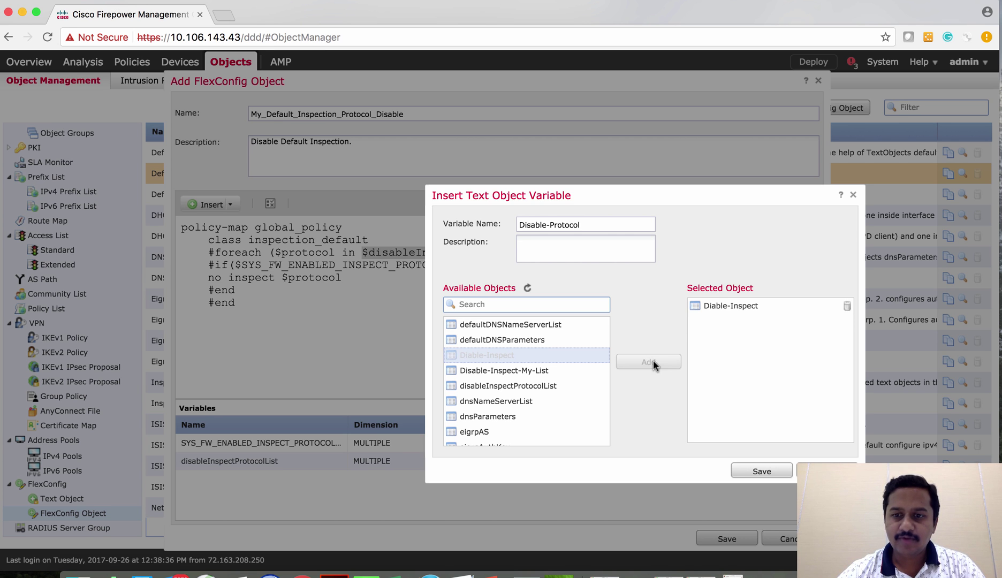
left_click(759, 472)
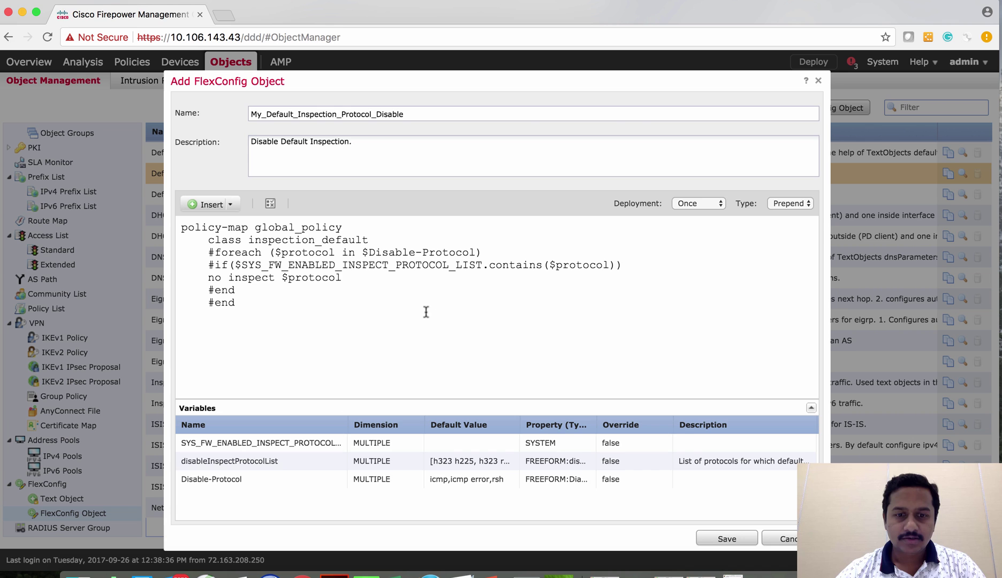
Review the Disable-Protocol values and no inspect line, then save the object with deployment Once
left_click(469, 483)
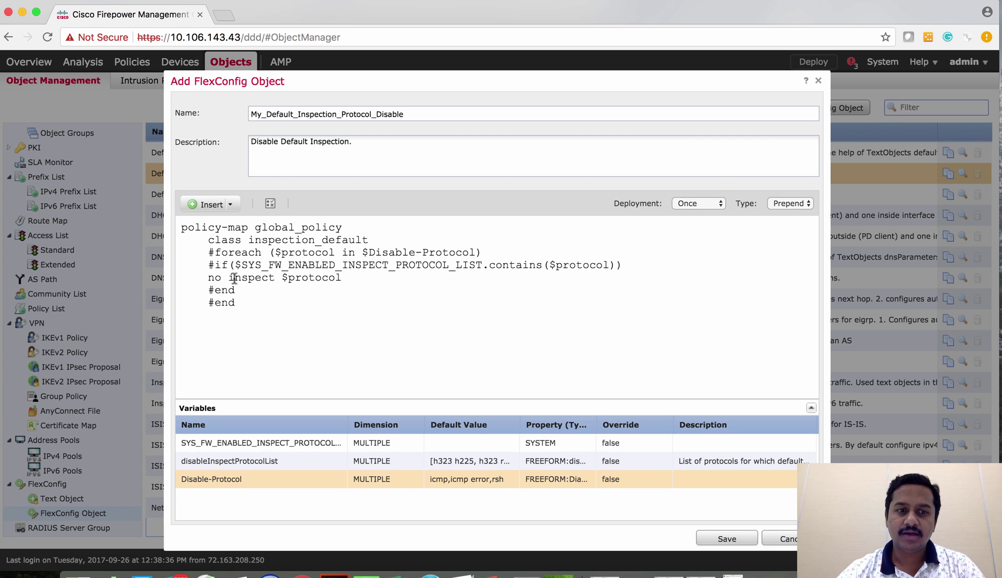
left_click_drag(205, 277, 275, 277)
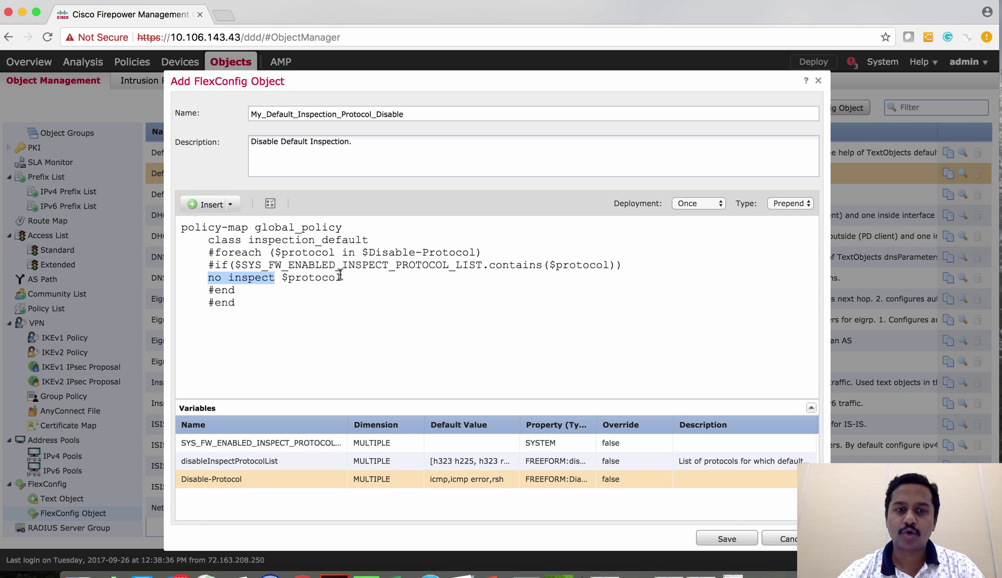
left_click(698, 204)
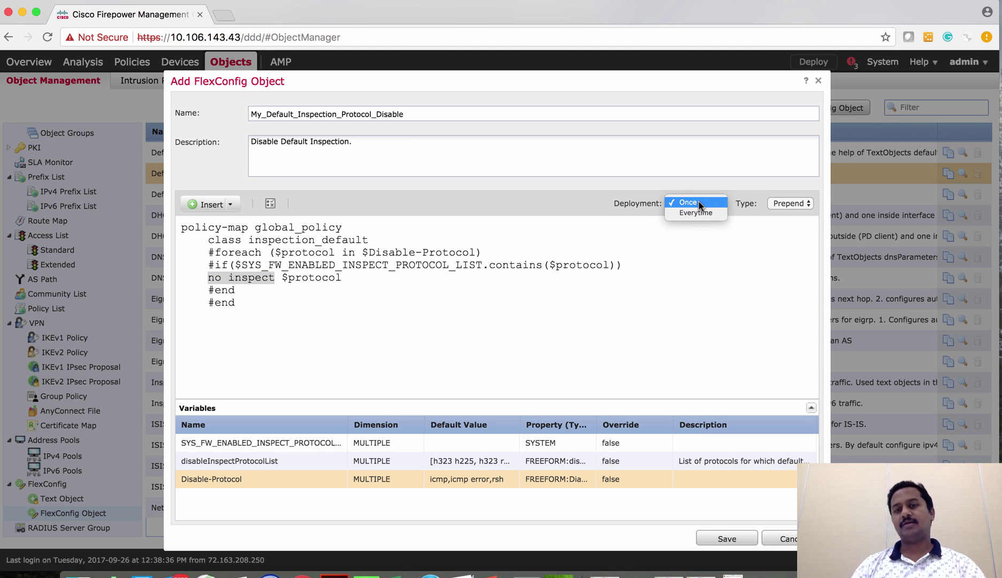
left_click(698, 203)
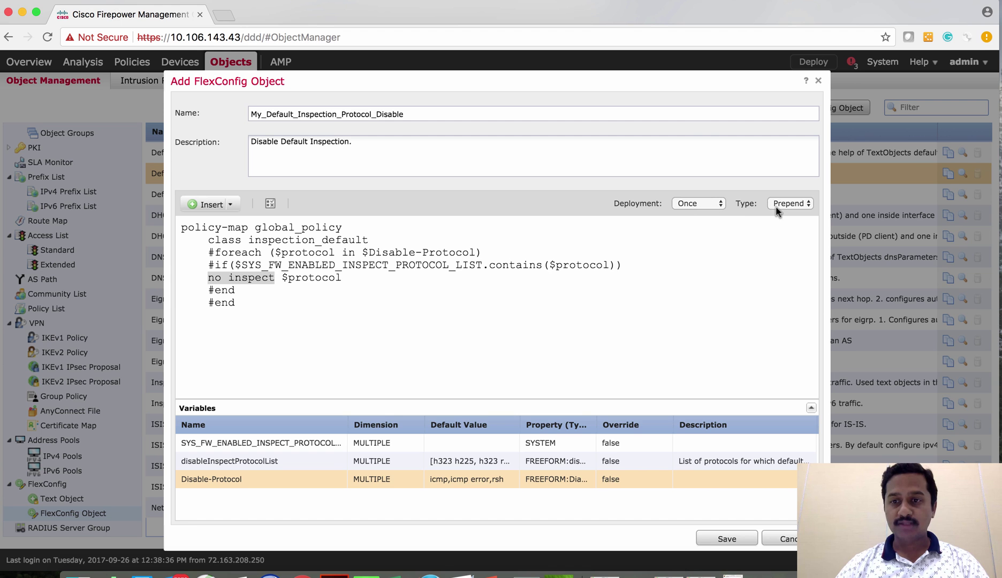
left_click(727, 538)
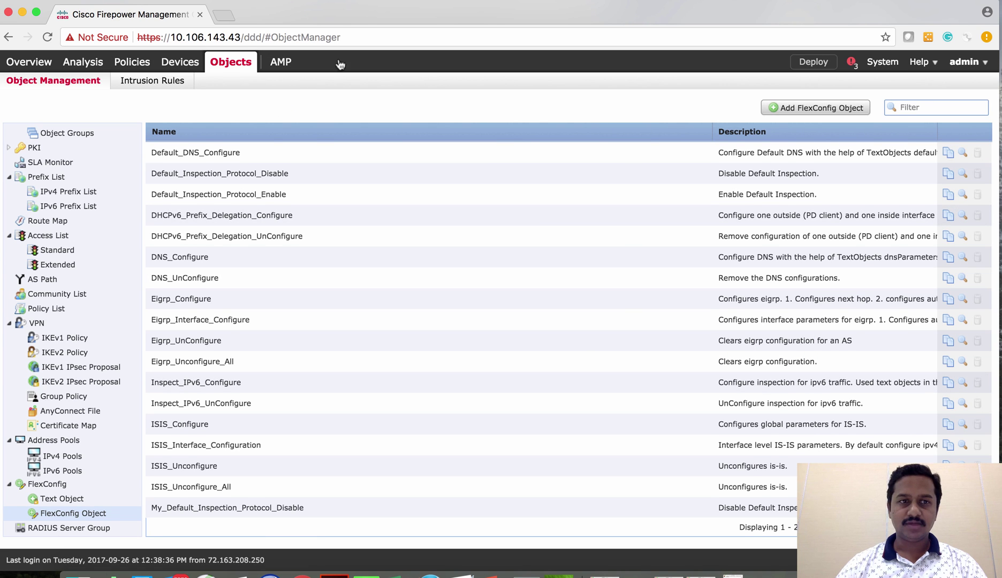
Create the FlexConfig policy FlexConfig-Policy targeting device FP2130-Routed-IP48
mouse_move(178, 65)
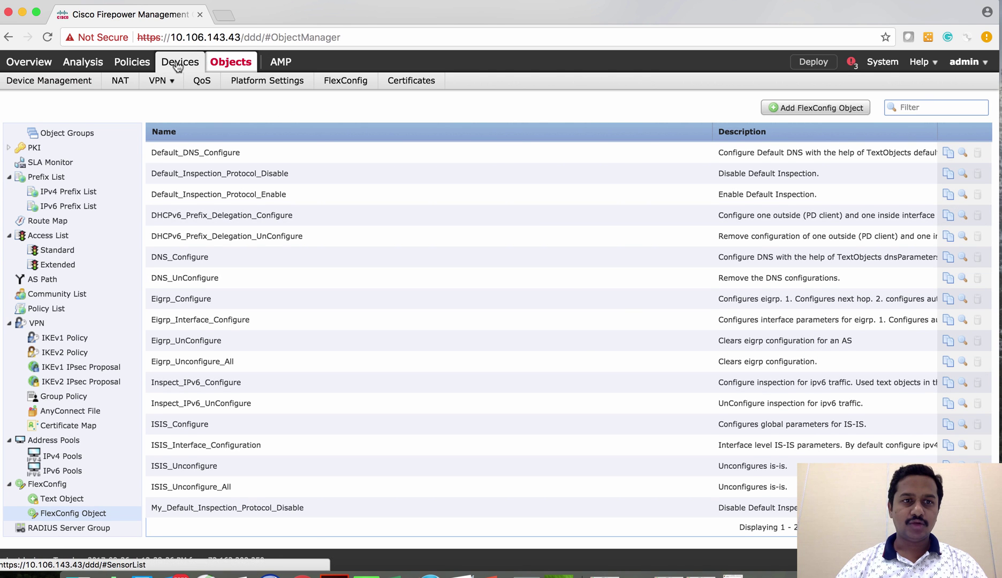
left_click(335, 80)
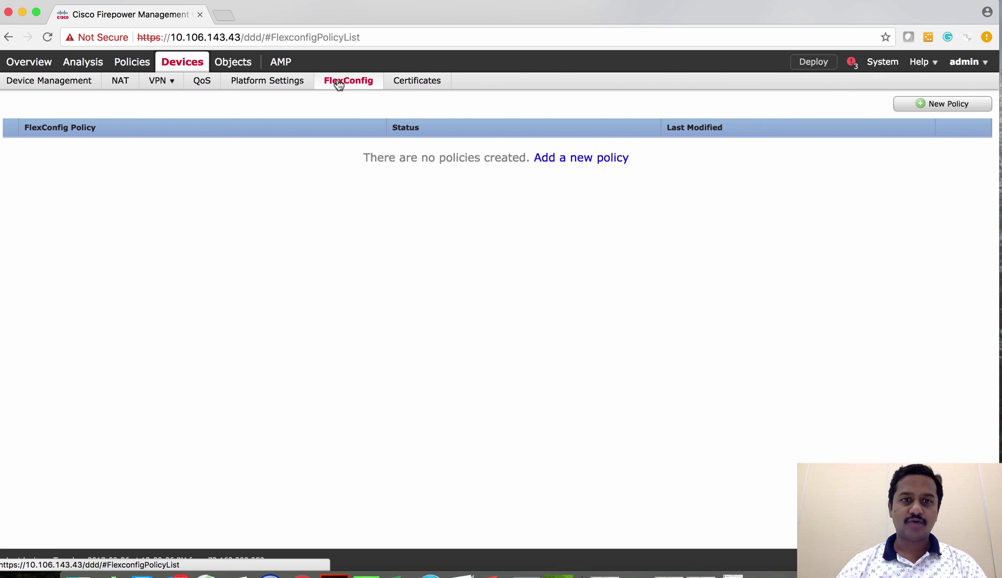
left_click(562, 158)
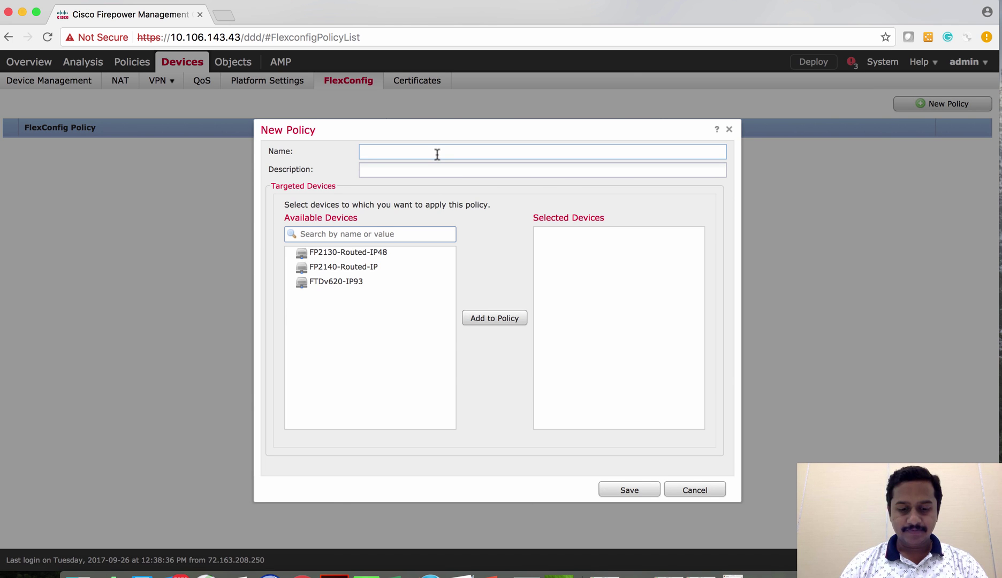
type("Flex-")
key("BackSpace")
type("Config-Policy")
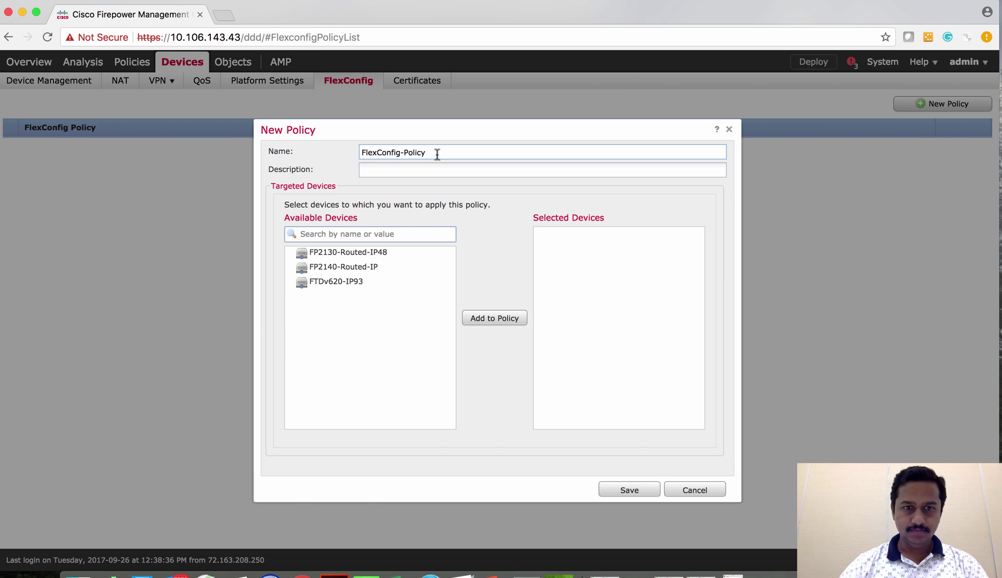
left_click(377, 252)
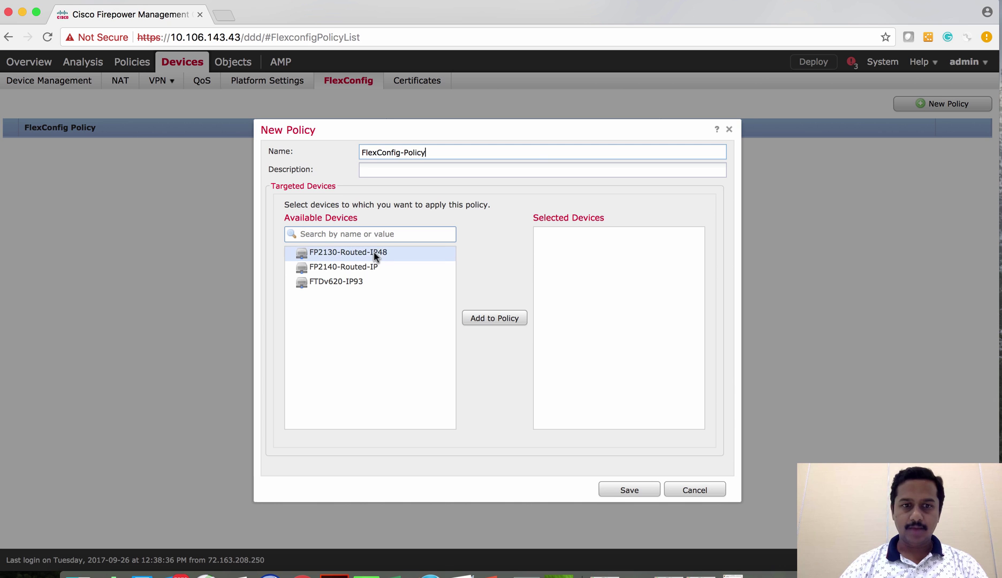
left_click(493, 318)
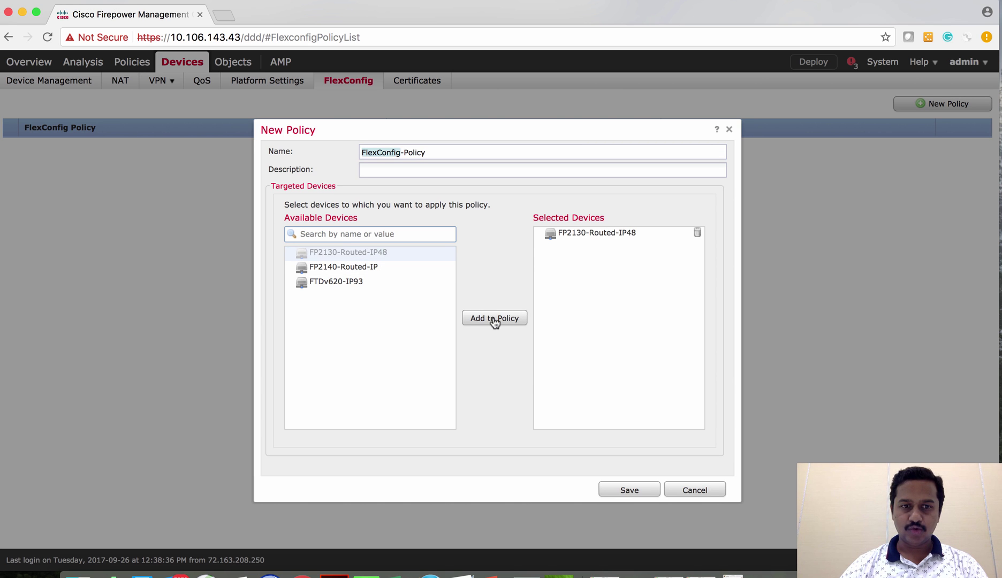
left_click(627, 489)
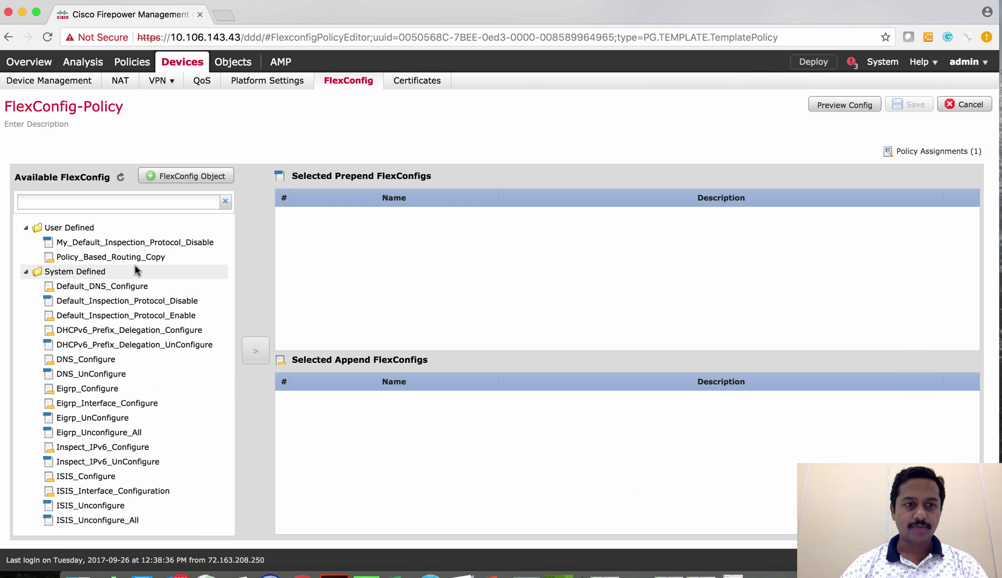
Add My_Default_Inspection_Protocol_Disable to Prepend FlexConfigs, save the policy, and preview the config
left_click(91, 246)
left_click(255, 352)
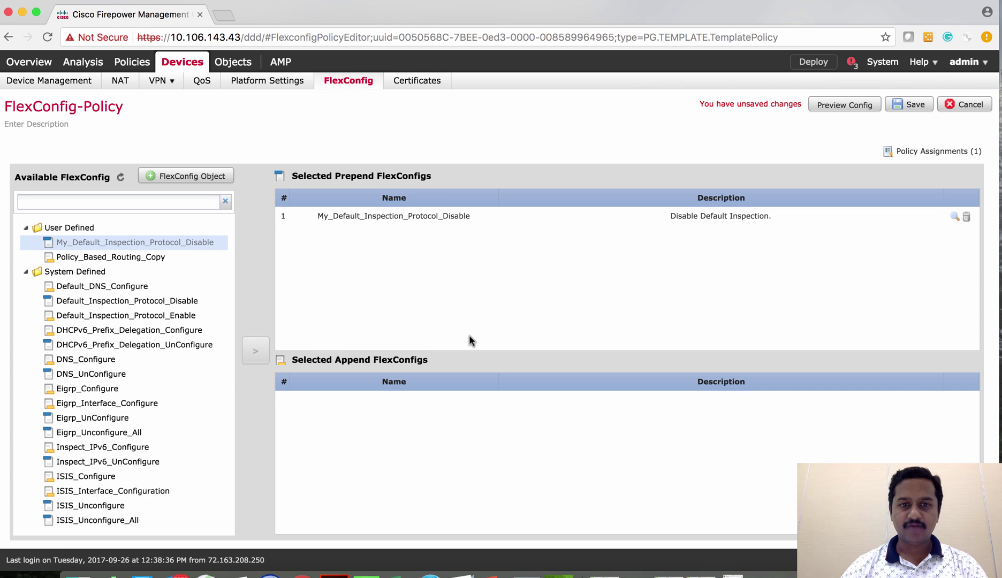
left_click(913, 106)
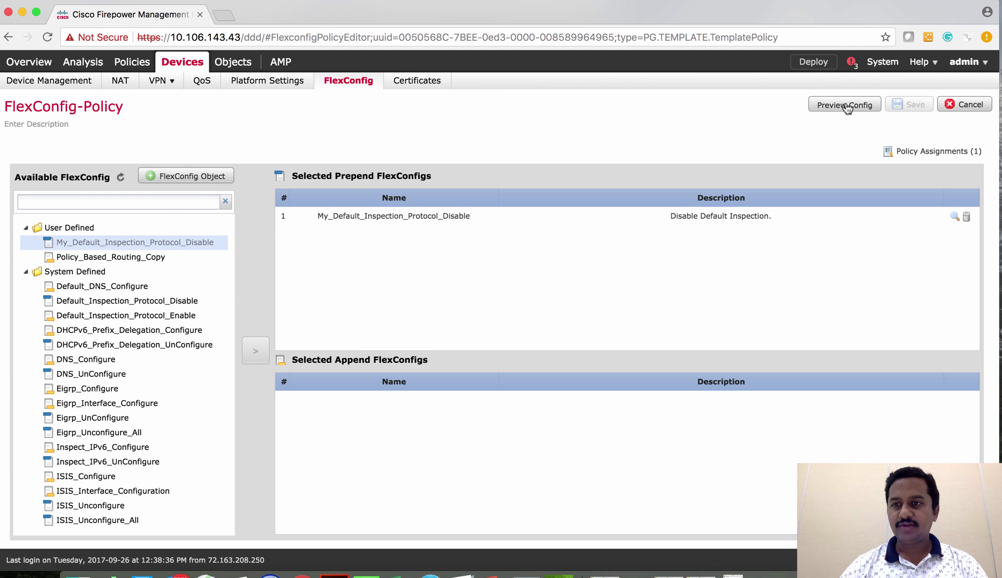
left_click(845, 105)
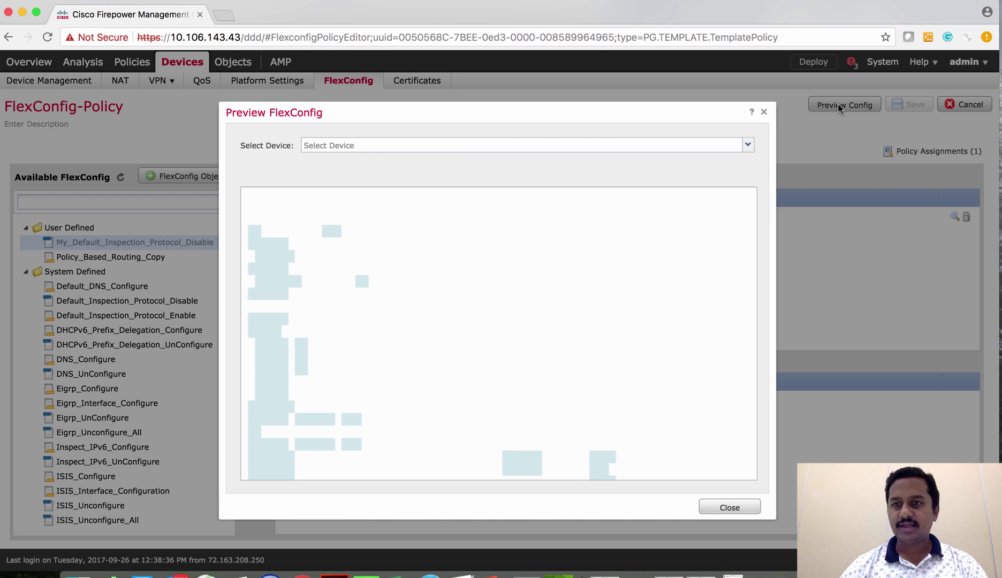
Review FP2130-Routed-IP48's preview CLI through Appended CLI, confirming no icmp, icmp error, rsh inspects
left_click(472, 147)
left_click(437, 161)
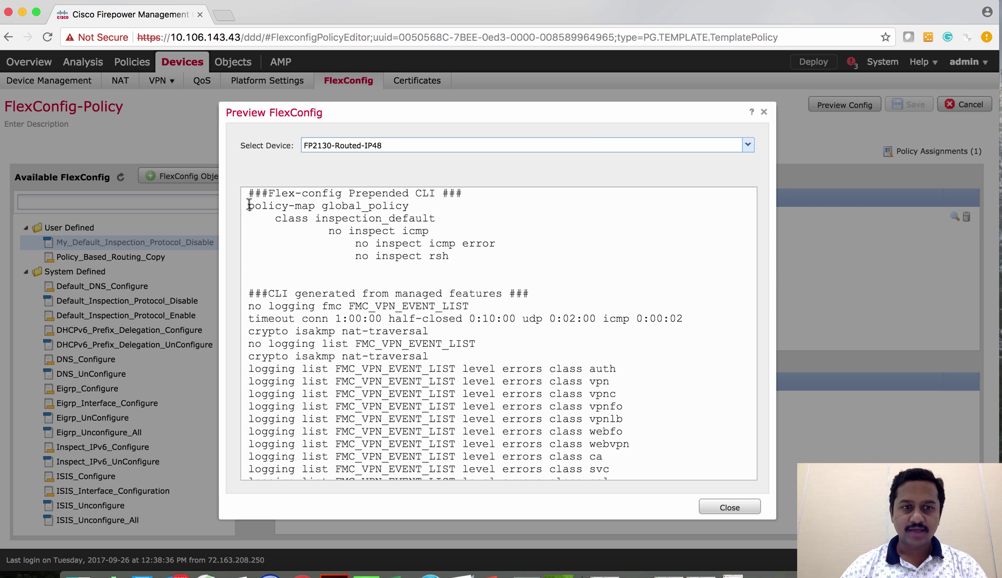
left_click_drag(249, 206, 302, 225)
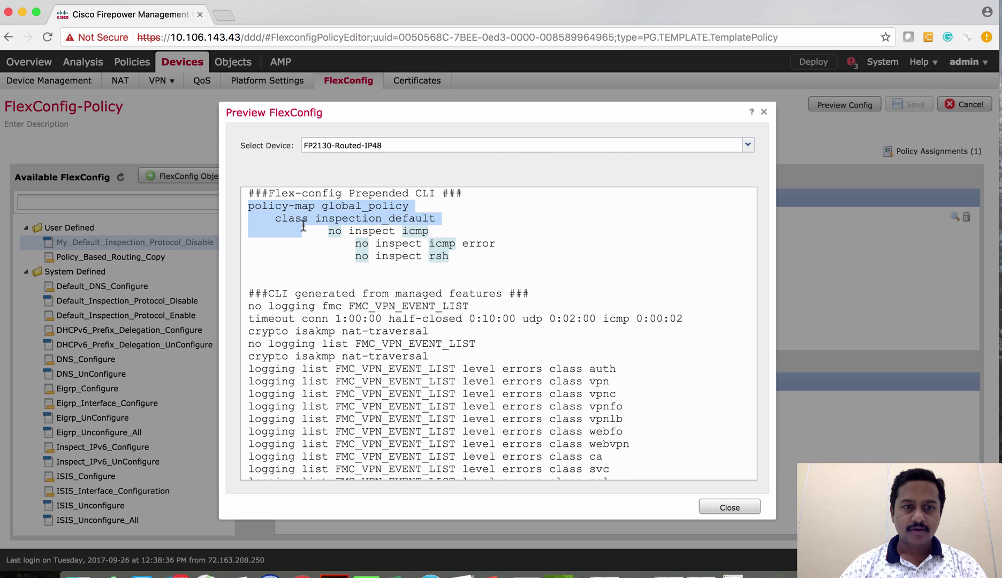
left_click(303, 226)
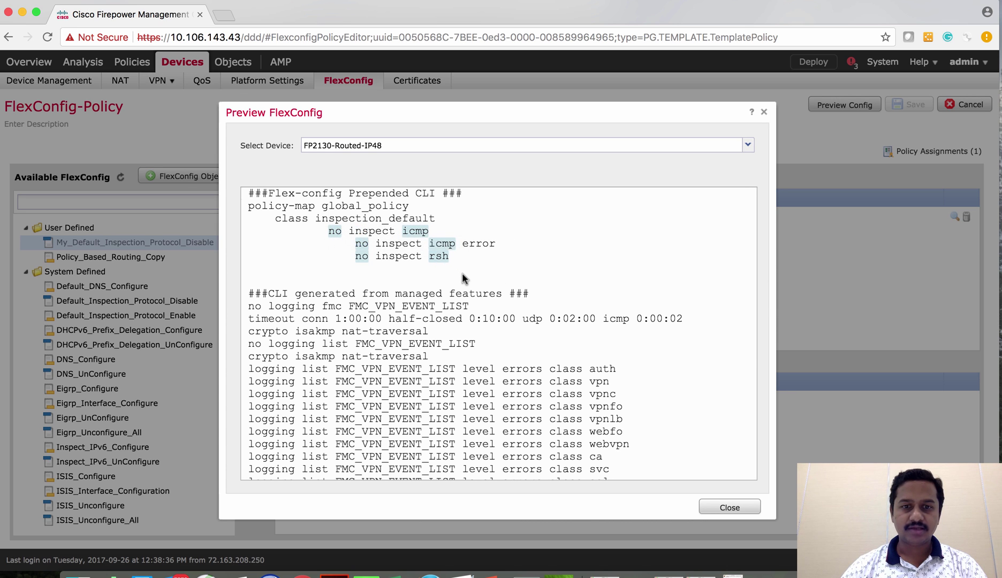
scroll(463, 278, "down", 10)
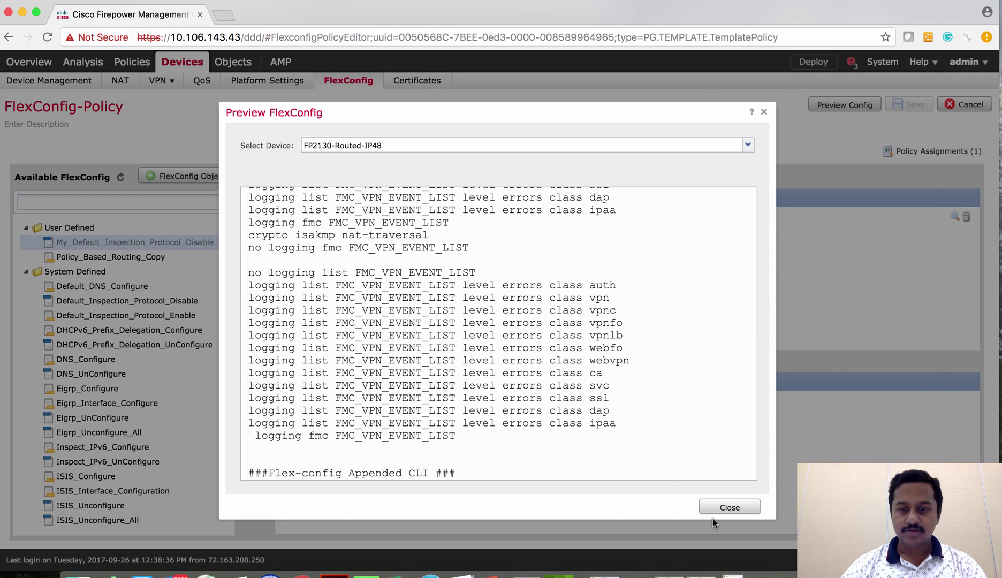
left_click(714, 503)
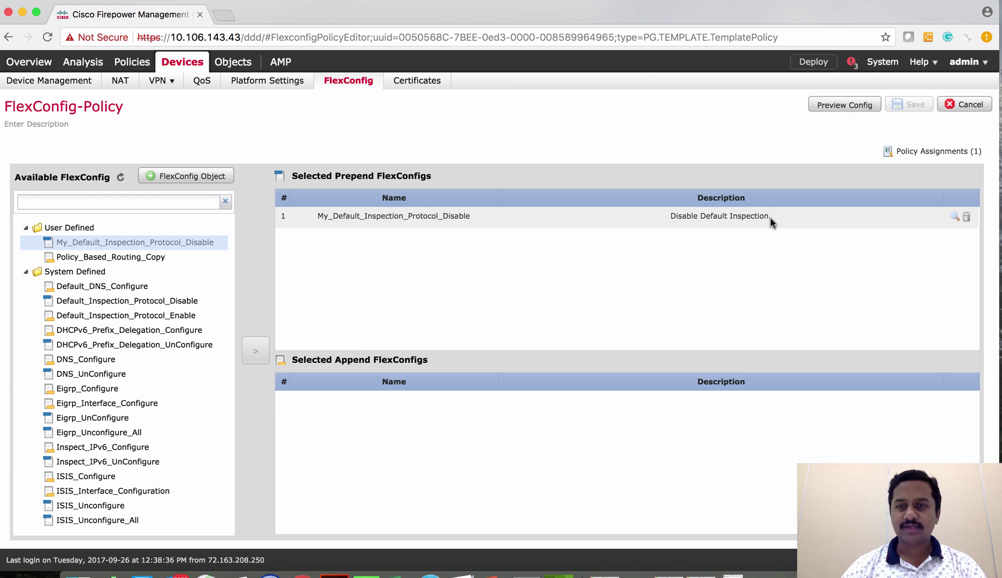
Select FP2130-Routed-IP48, review its pending policies, and deploy the FlexConfig changes to it
left_click(818, 66)
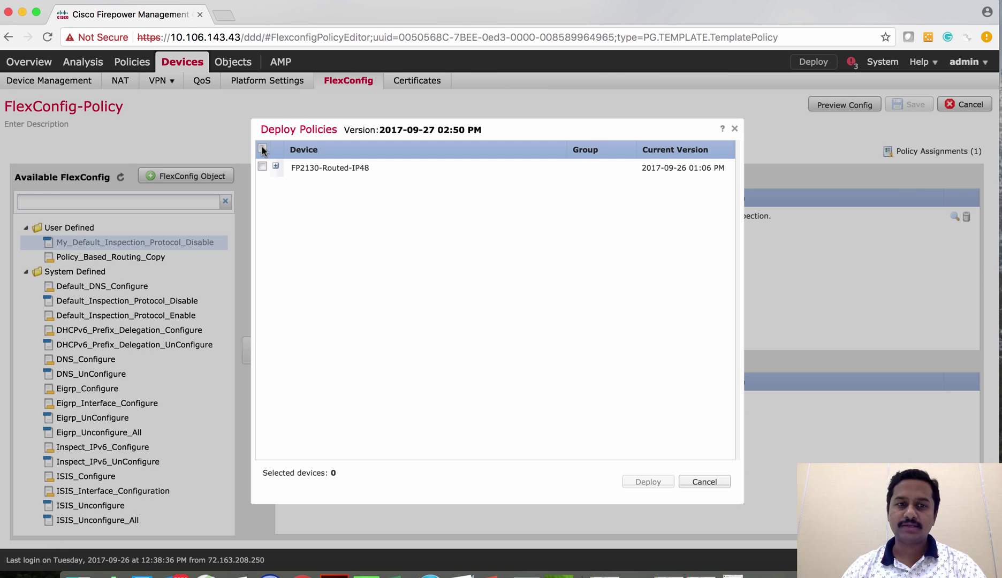
left_click(262, 148)
left_click(275, 167)
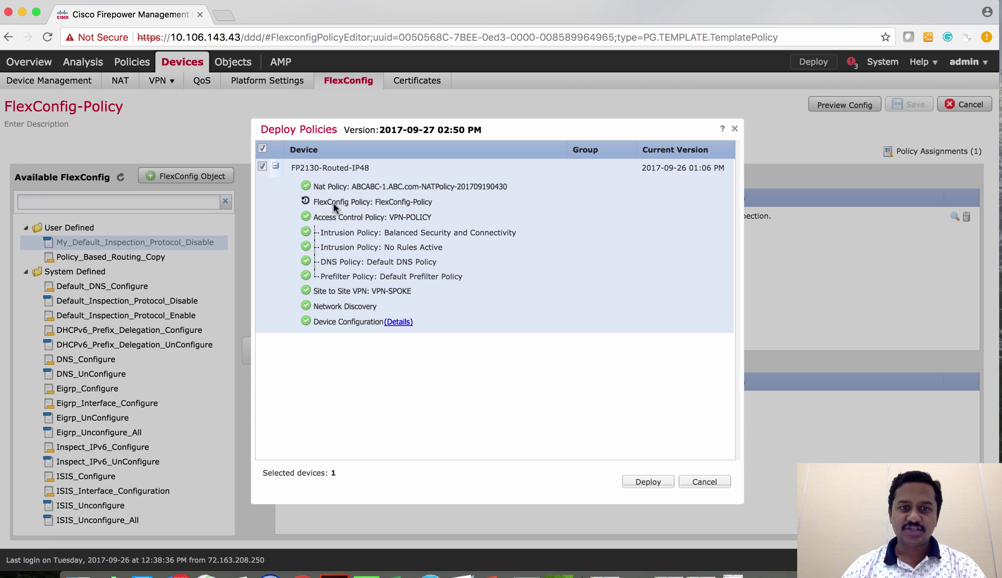
left_click(647, 482)
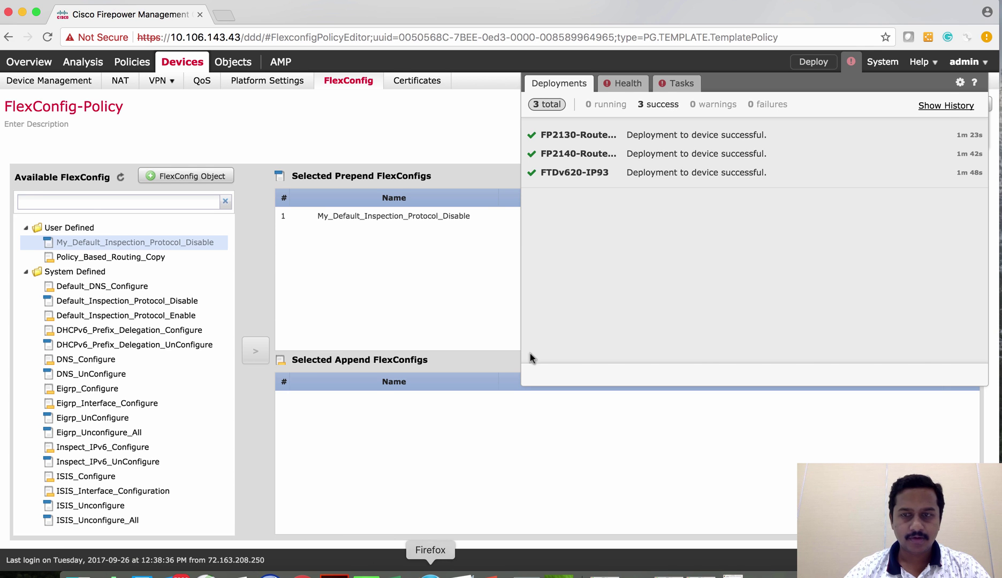
left_click(934, 105)
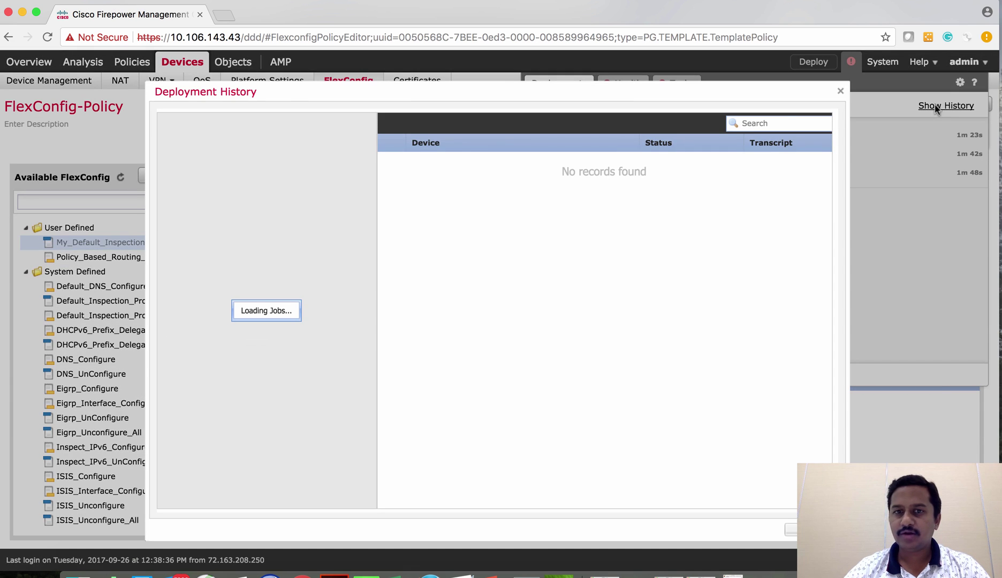
left_click(282, 138)
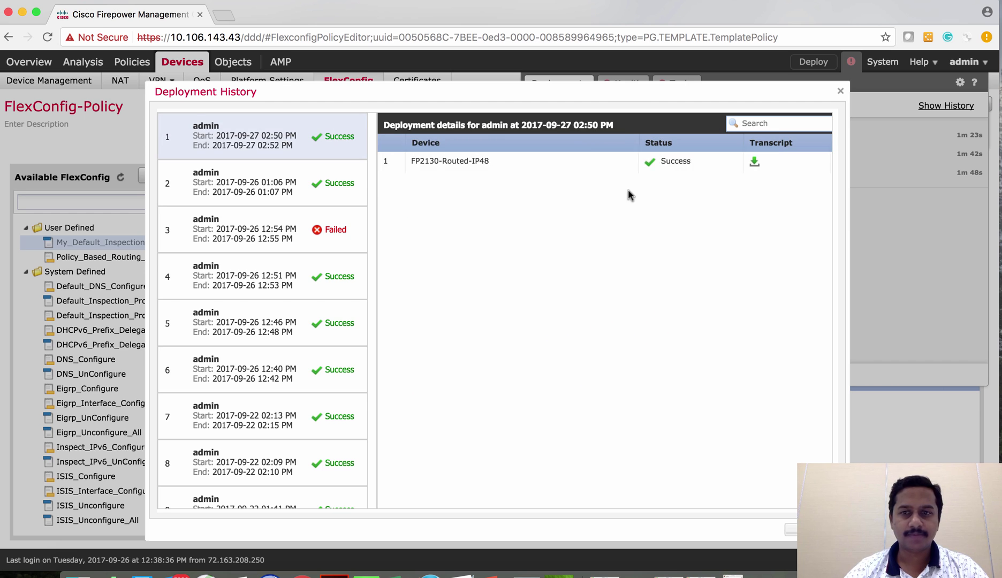
left_click(754, 161)
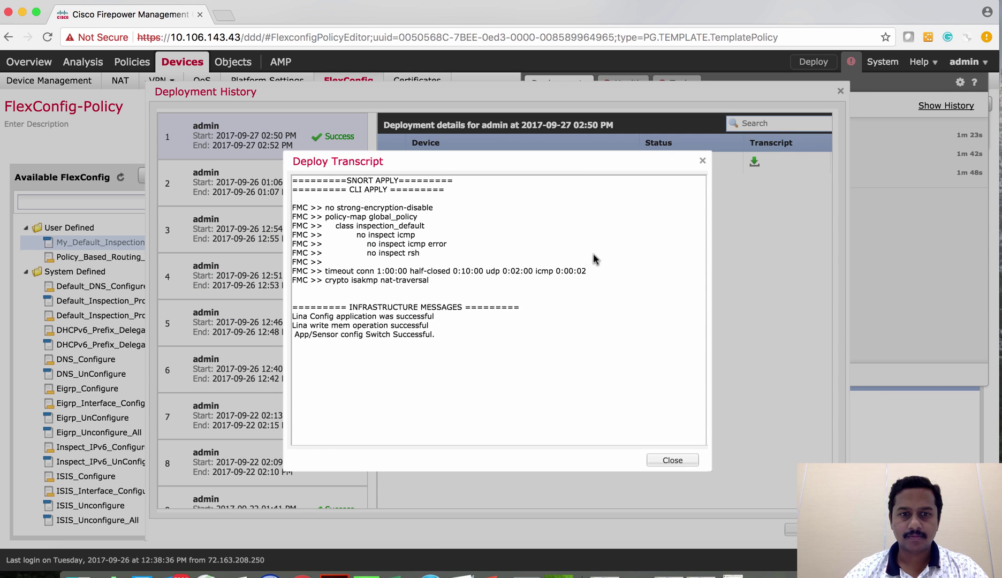
left_click_drag(325, 211, 420, 256)
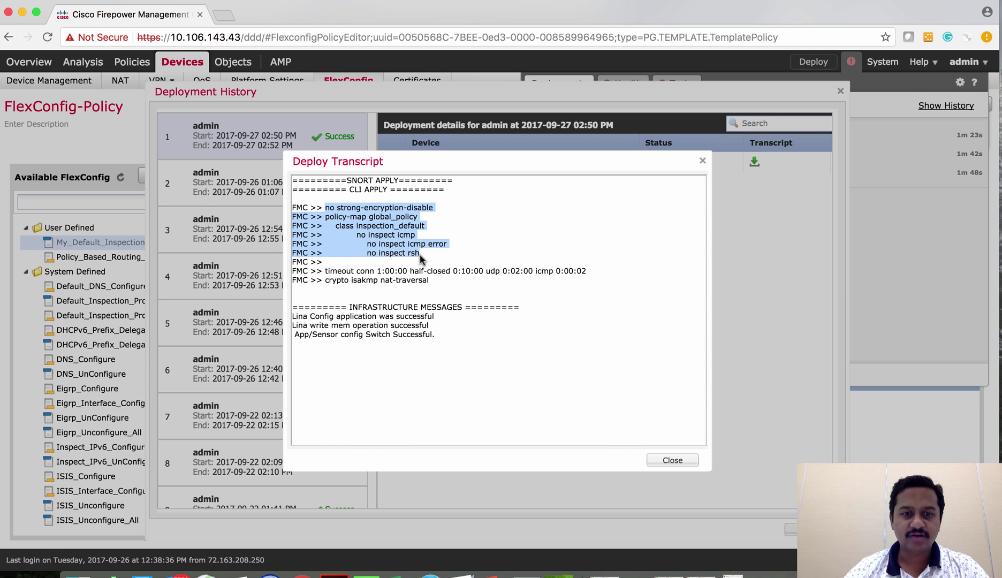
left_click(679, 461)
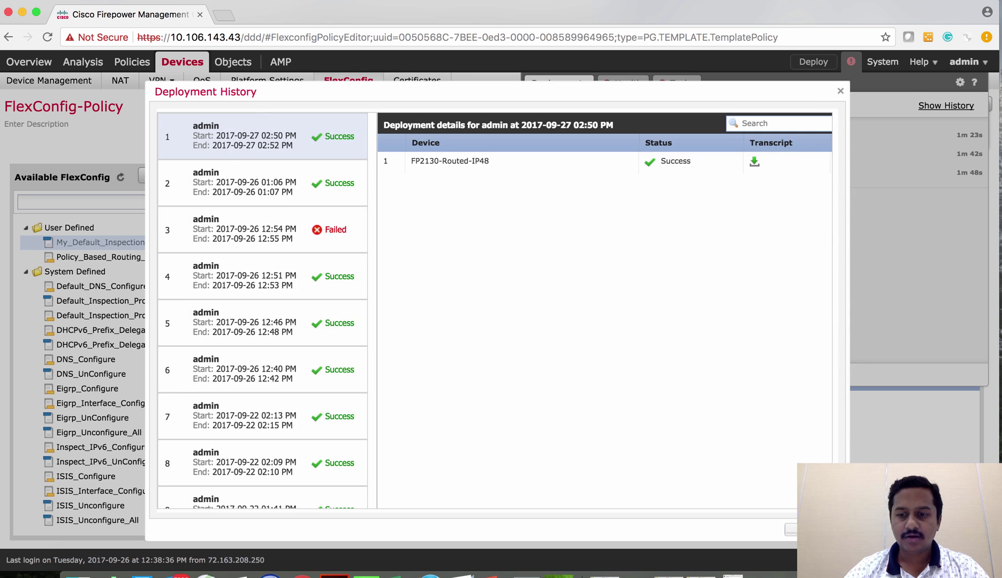
key("Escape")
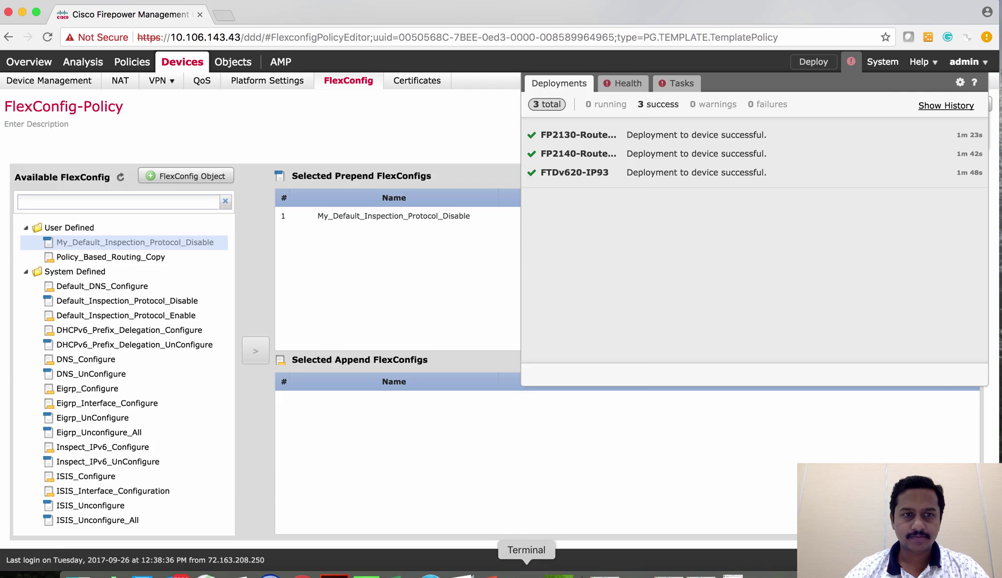
Rerun show running-config policy-map to confirm inspection_default lacks icmp, then minimize Terminal
left_click(526, 574)
key("Up")
key("Return")
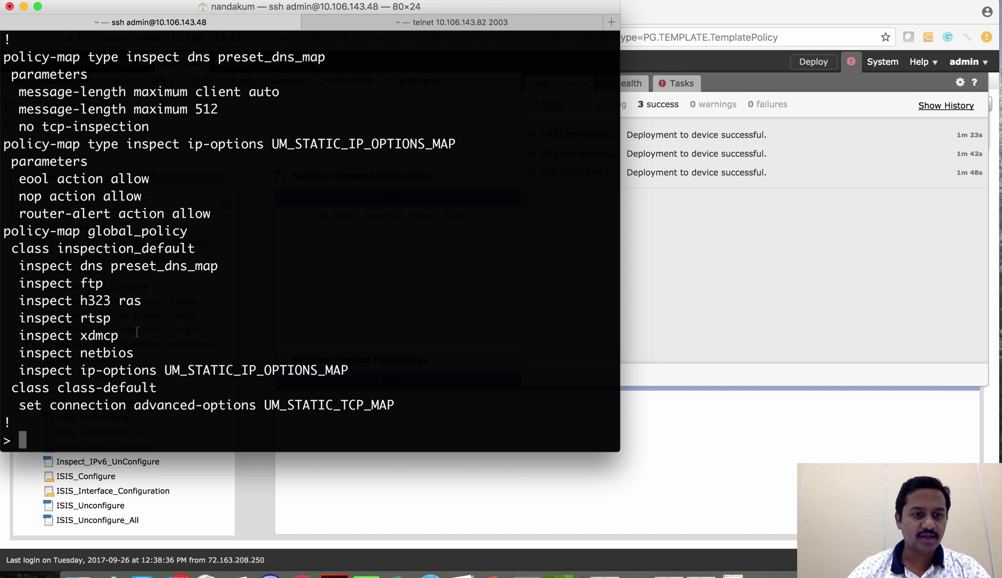
key("Up")
key("Return")
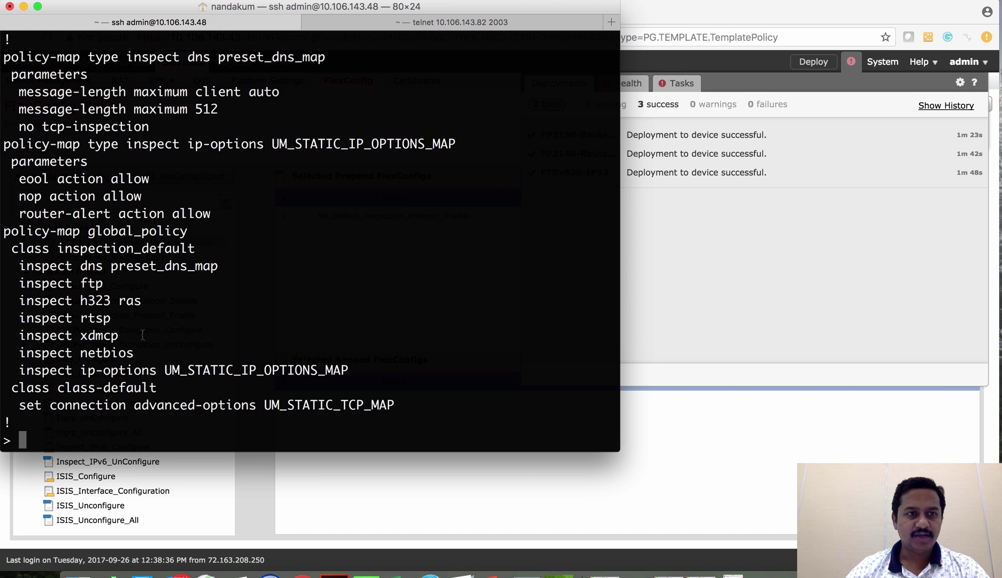
left_click(24, 6)
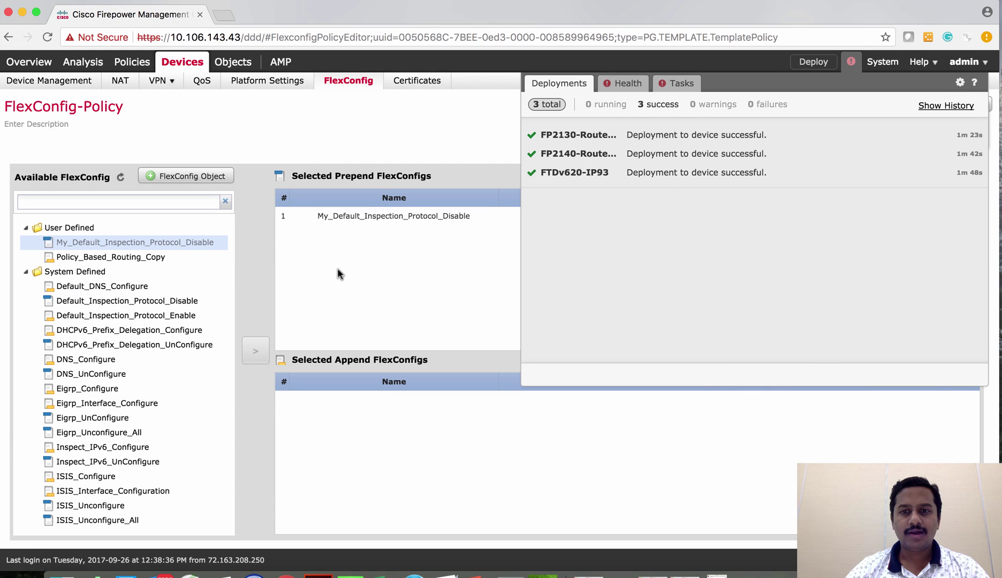
Dismiss the Deployments panel and drop My_Default_Inspection_Protocol_Disable from Selected Prepend FlexConfigs
left_click(409, 125)
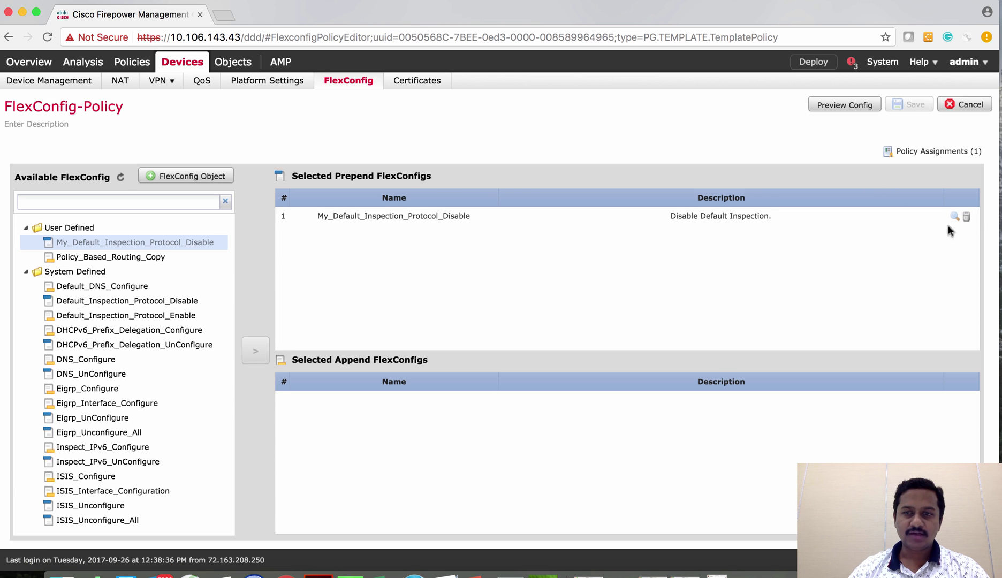
left_click(966, 216)
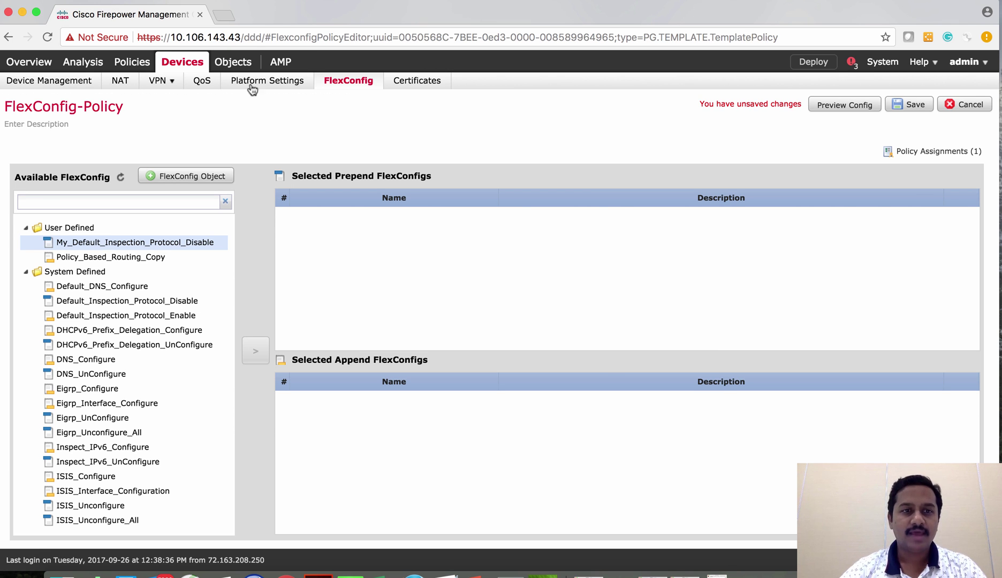
Save FlexConfig-Policy without the prepended My_Default_Inspection_Protocol_Disable object
mouse_move(234, 63)
left_click(72, 86)
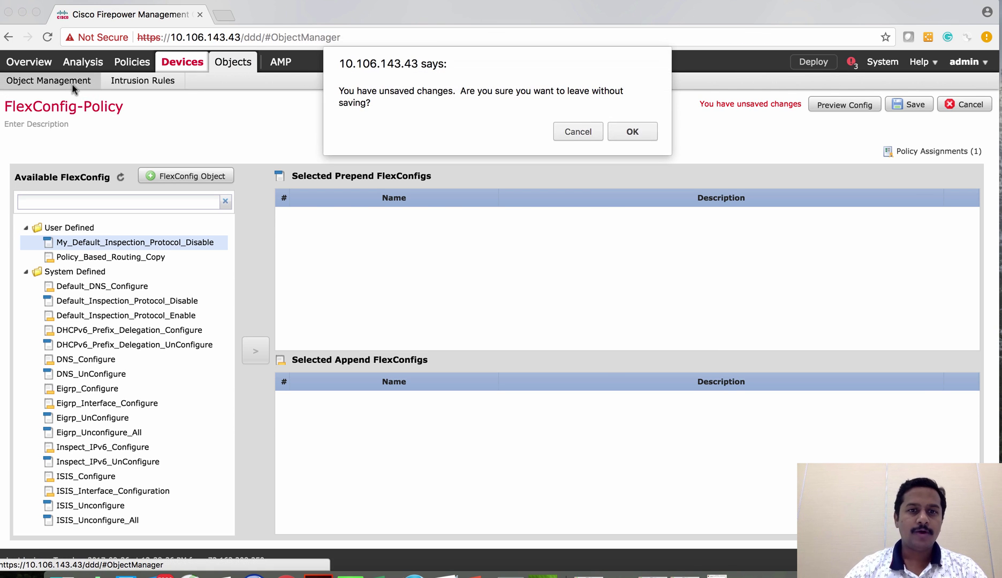
left_click(578, 132)
left_click(909, 107)
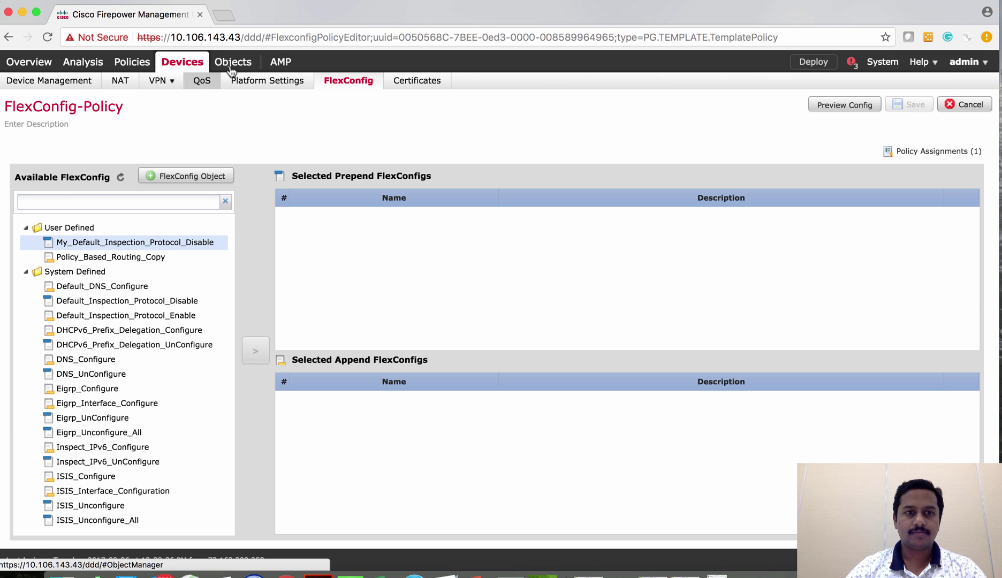
Edit the Diable-Inspect text object to remove rsh and set its count to 2
mouse_move(233, 64)
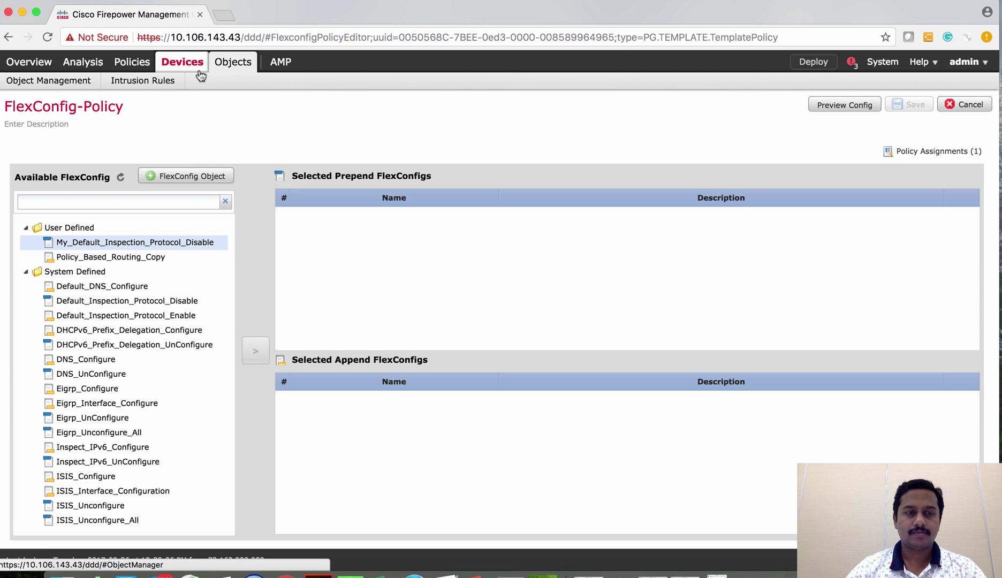
left_click(56, 84)
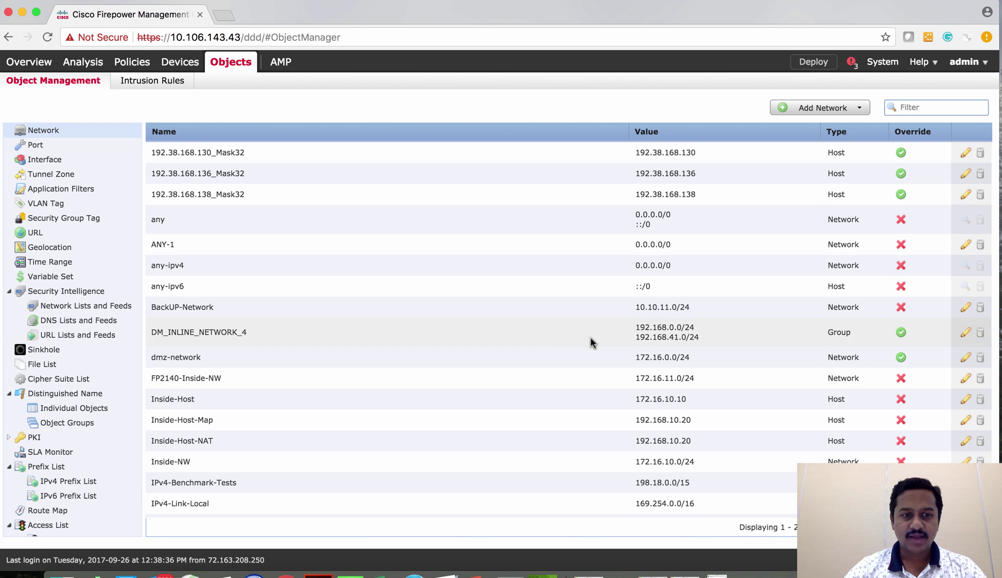
left_click(19, 437)
scroll(20, 438, "down", 10)
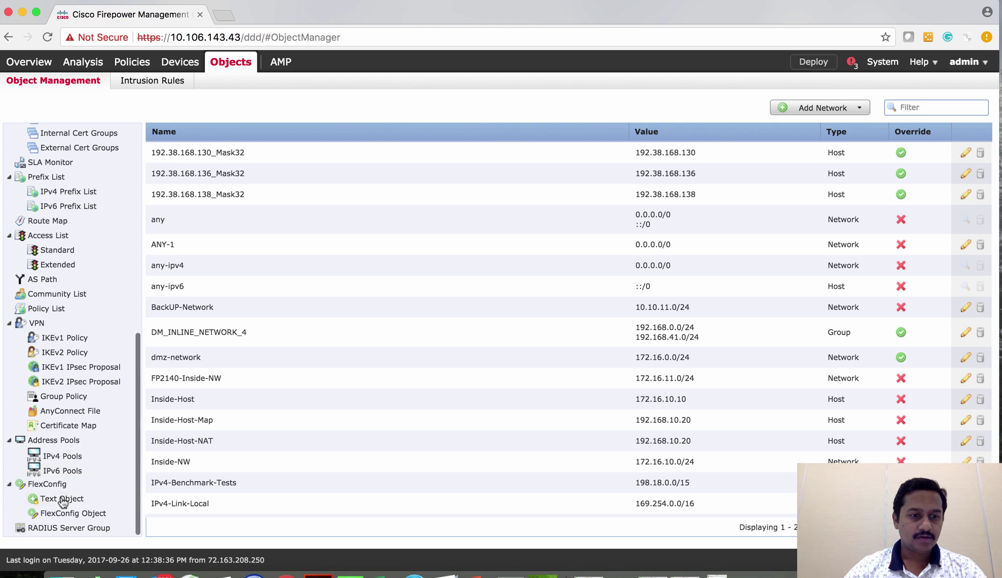
left_click(62, 498)
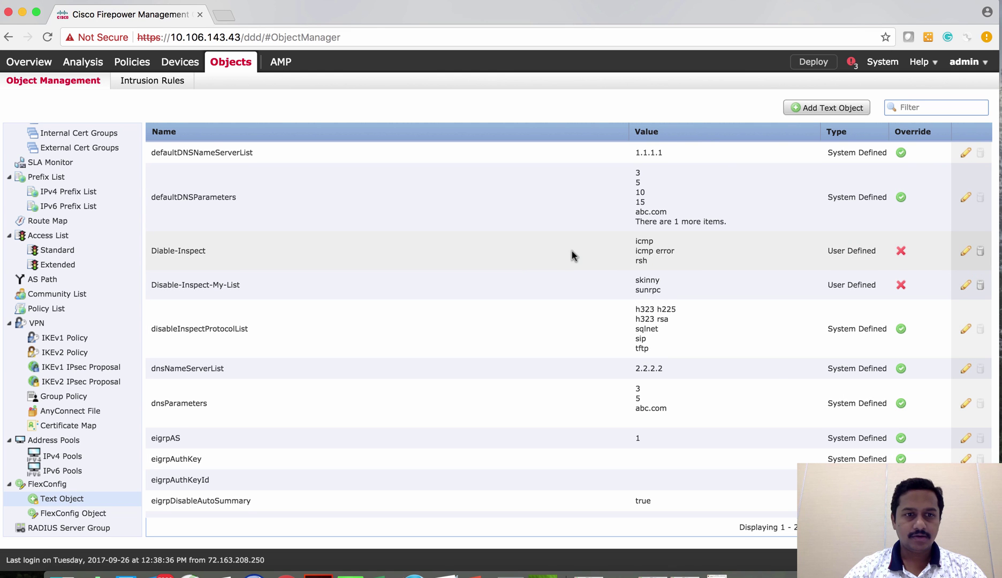
left_click(966, 252)
left_click(401, 371)
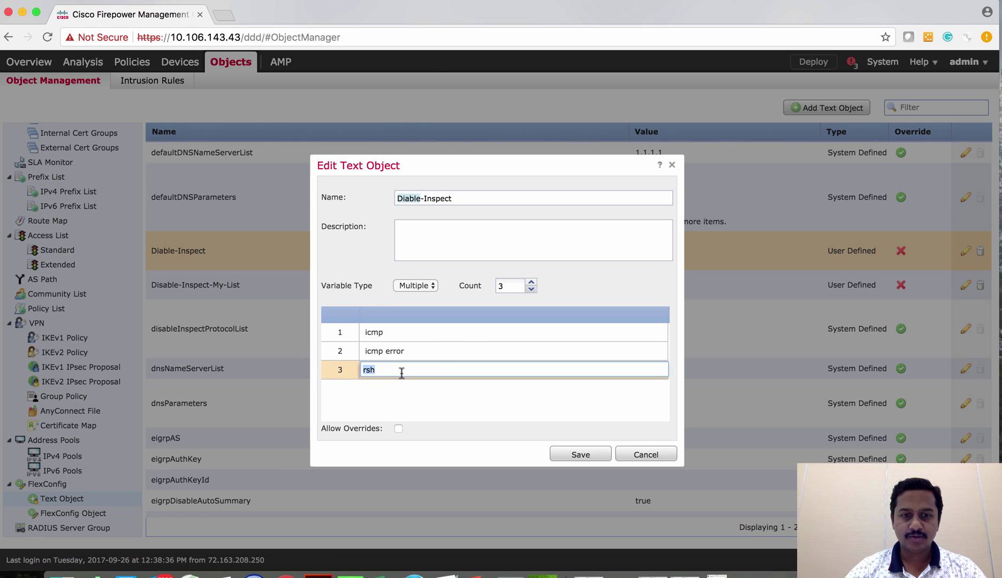
key("BackSpace")
double_click(500, 285)
type("2")
left_click(587, 455)
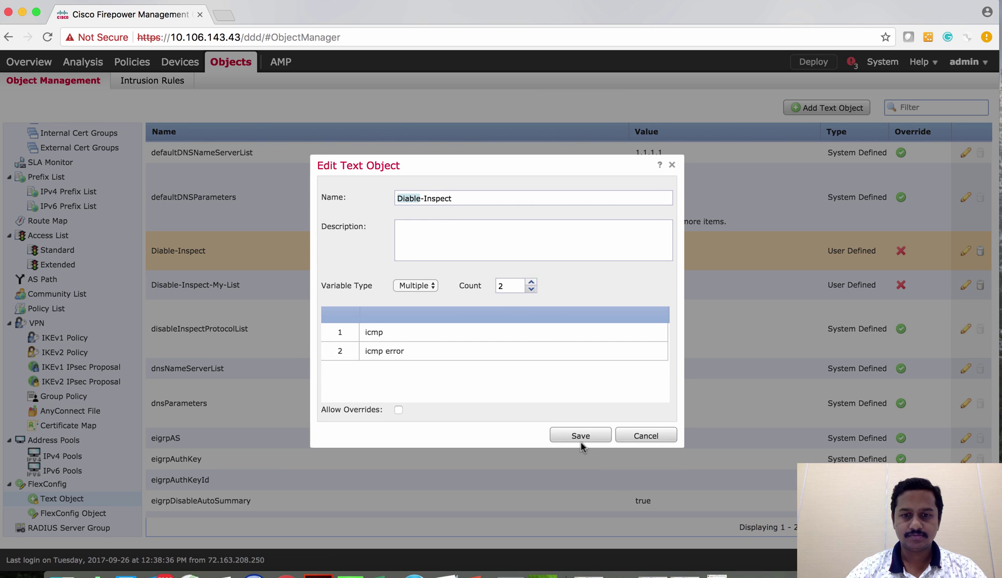
left_click(578, 437)
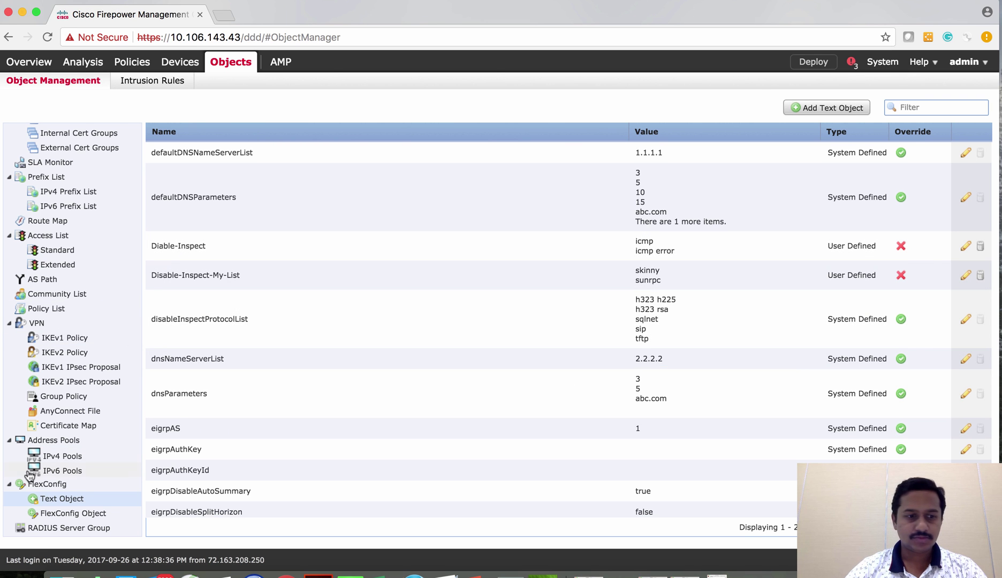
Copy Default_Inspection_Protocol_Enable into a new object named My_Default_Inspection_Protocol_Enable
left_click(67, 514)
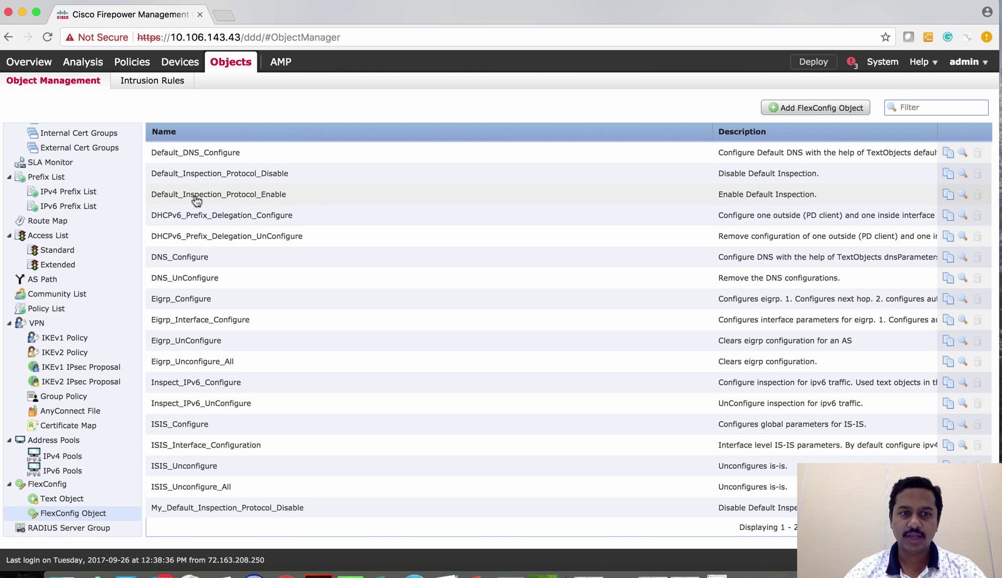
left_click(948, 193)
left_click(252, 115)
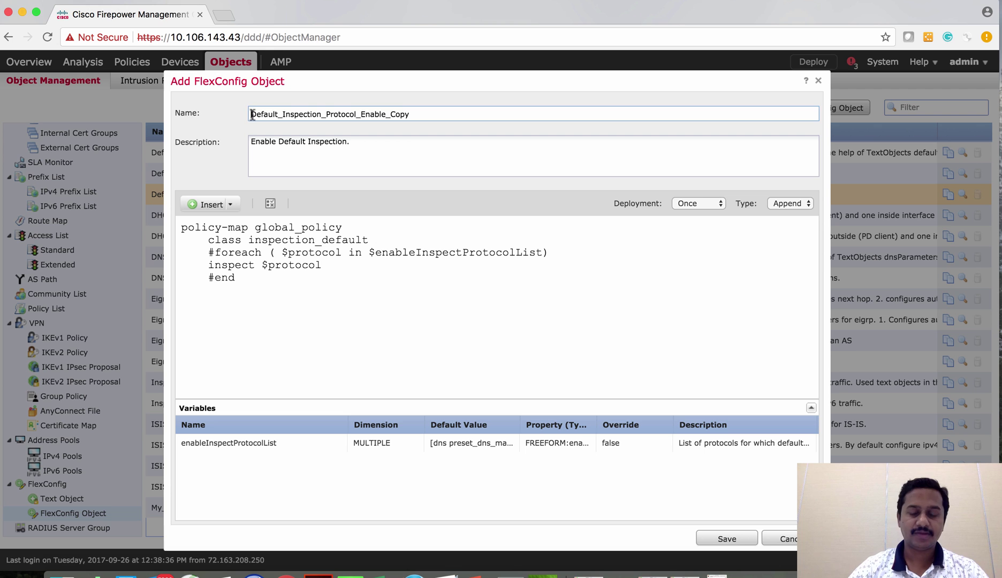
type("My_")
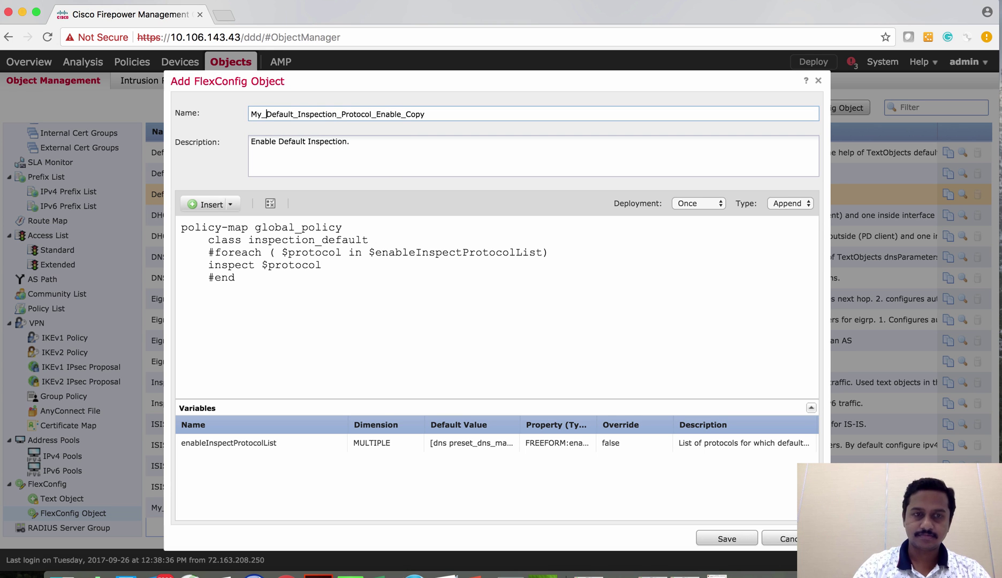
key("End")
key("BackSpace")
key("BackSpace")
key("BackSpace")
key("BackSpace")
key("BackSpace")
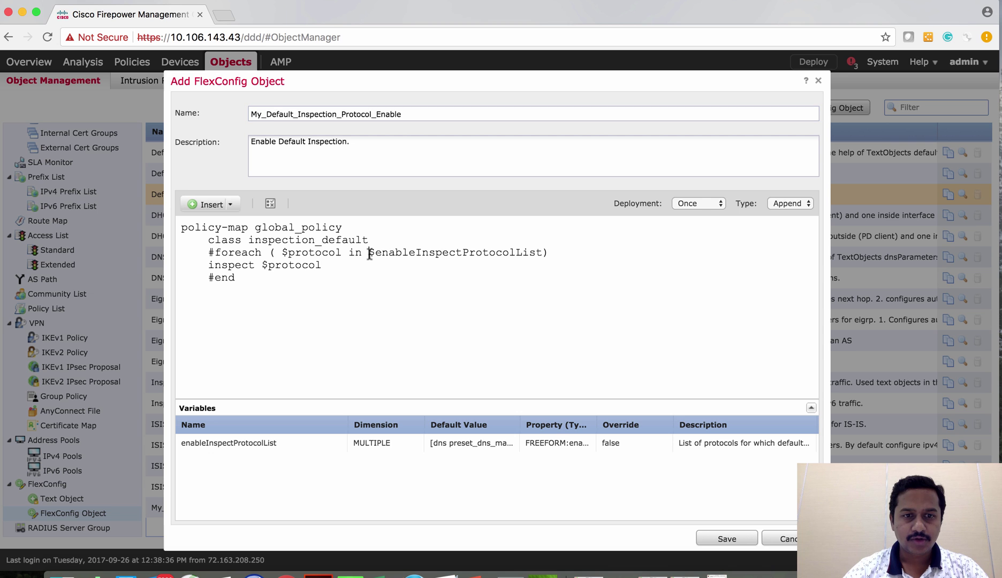
Replace the loop's protocol list with an Enable-Protocol variable from Diable-Inspect, then save
left_click_drag(369, 254, 544, 256)
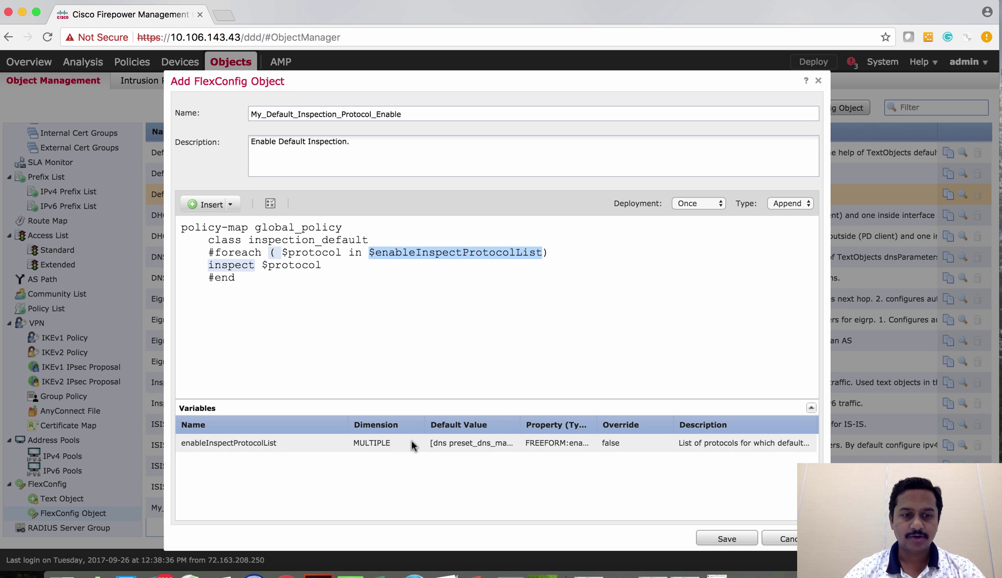
left_click(231, 205)
mouse_move(239, 220)
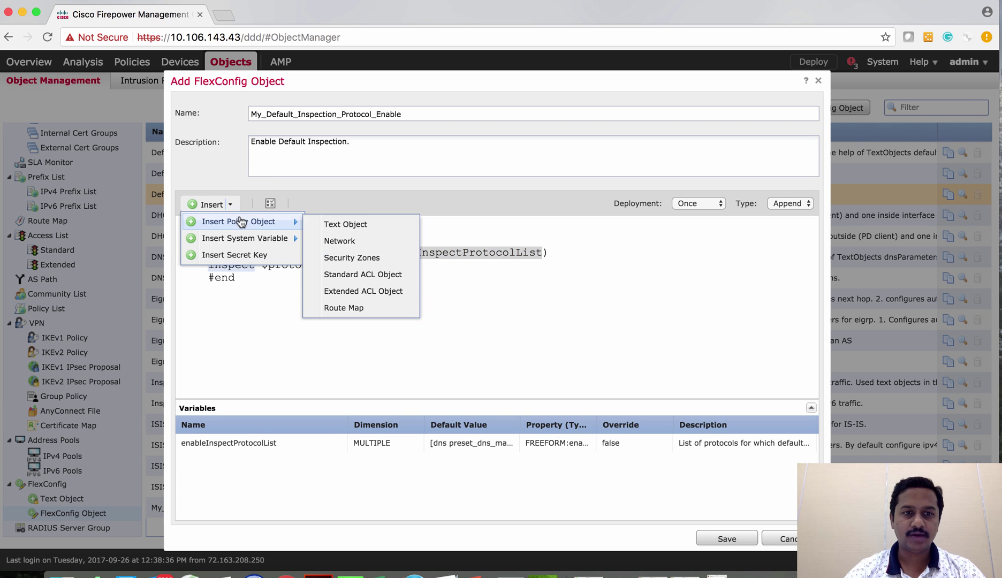
left_click(350, 226)
left_click(377, 332)
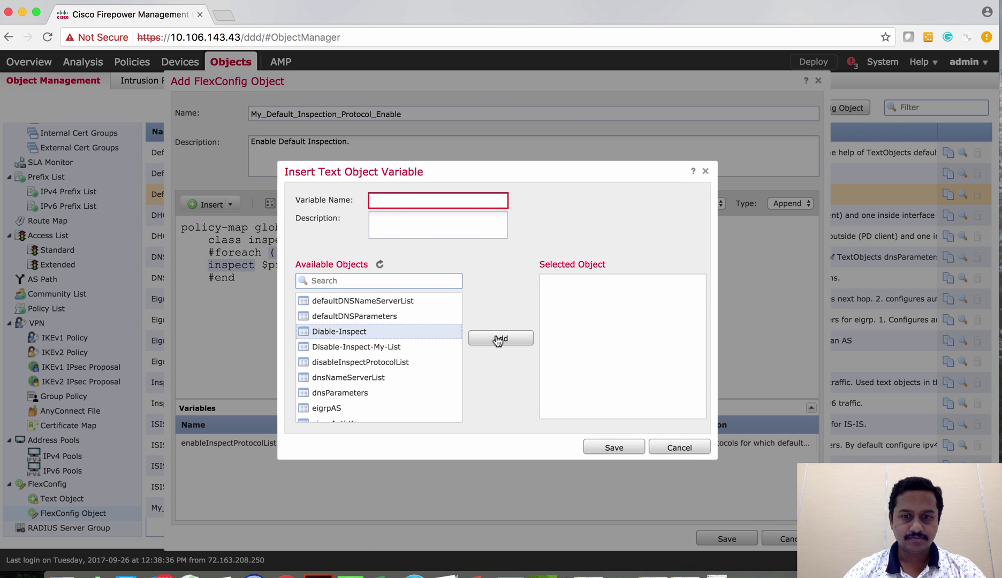
left_click(499, 338)
left_click(395, 198)
type("Enable-Protocol")
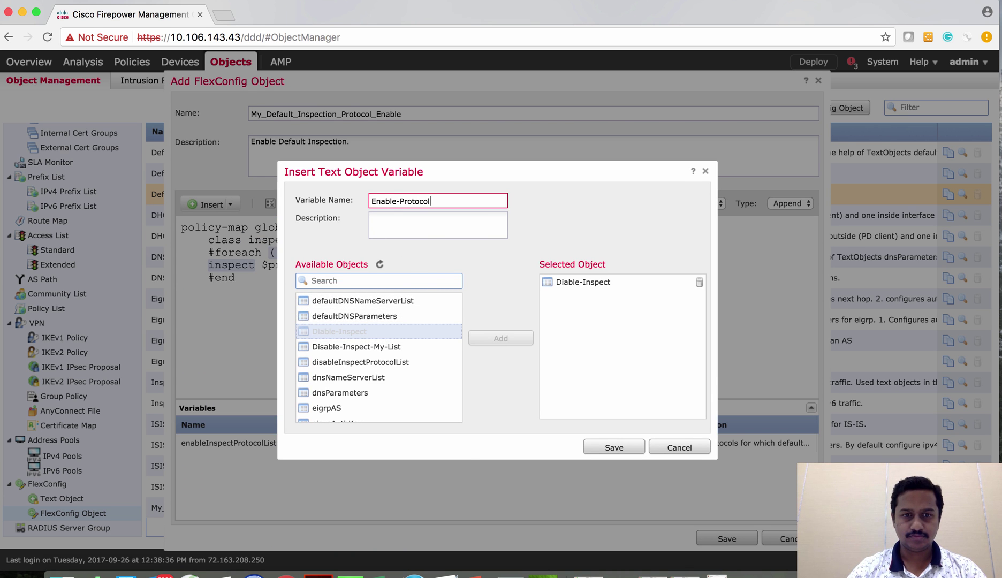
left_click(627, 449)
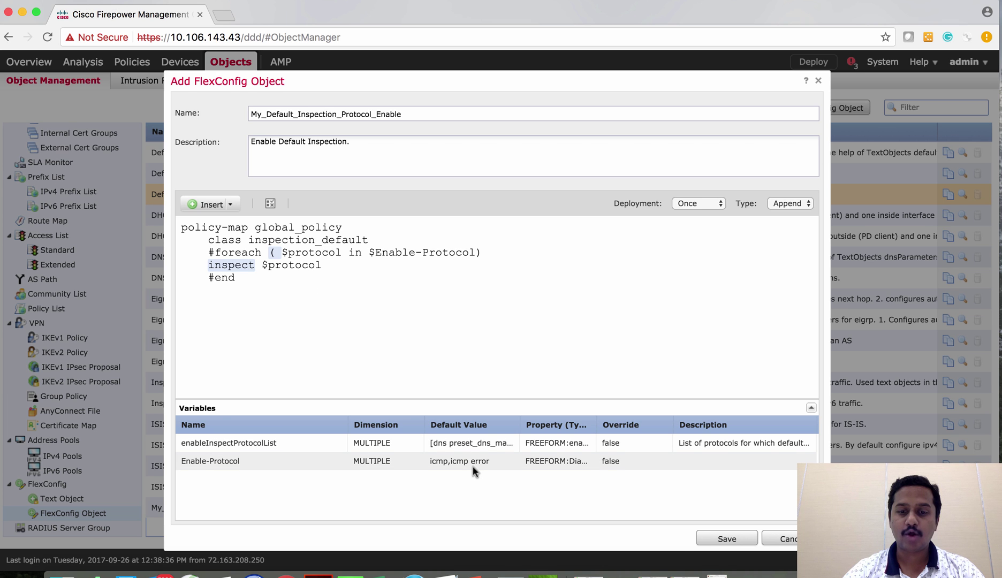
left_click(726, 538)
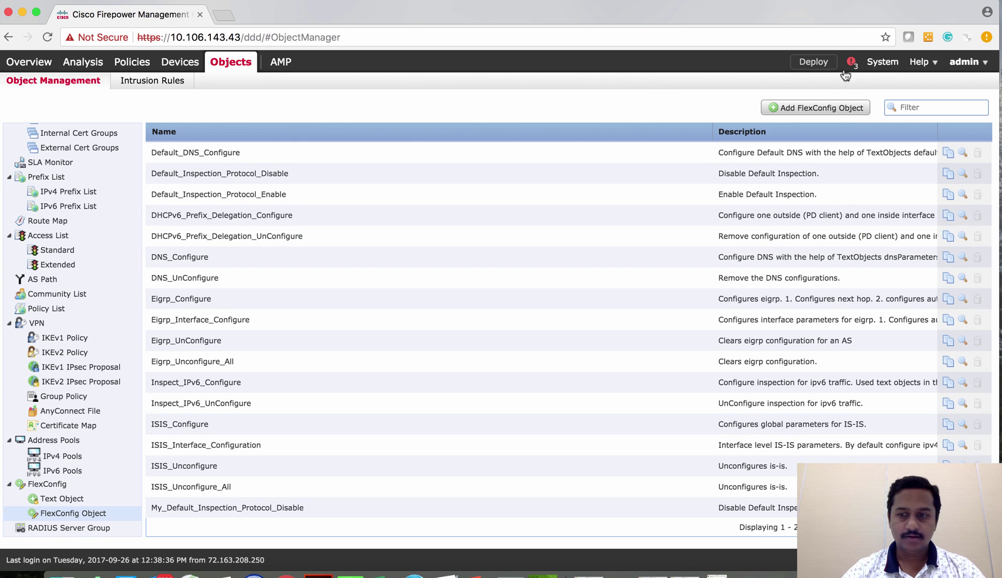
Append My_Default_Inspection_Protocol_Enable in FlexConfig-Policy, save it, and open the configuration preview
scroll(845, 297, "down", 2)
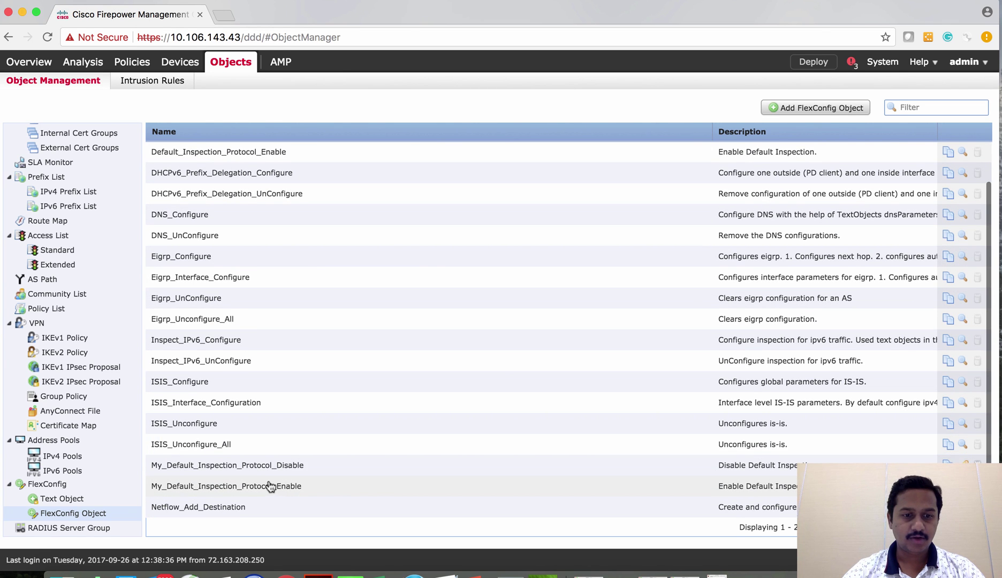
mouse_move(180, 65)
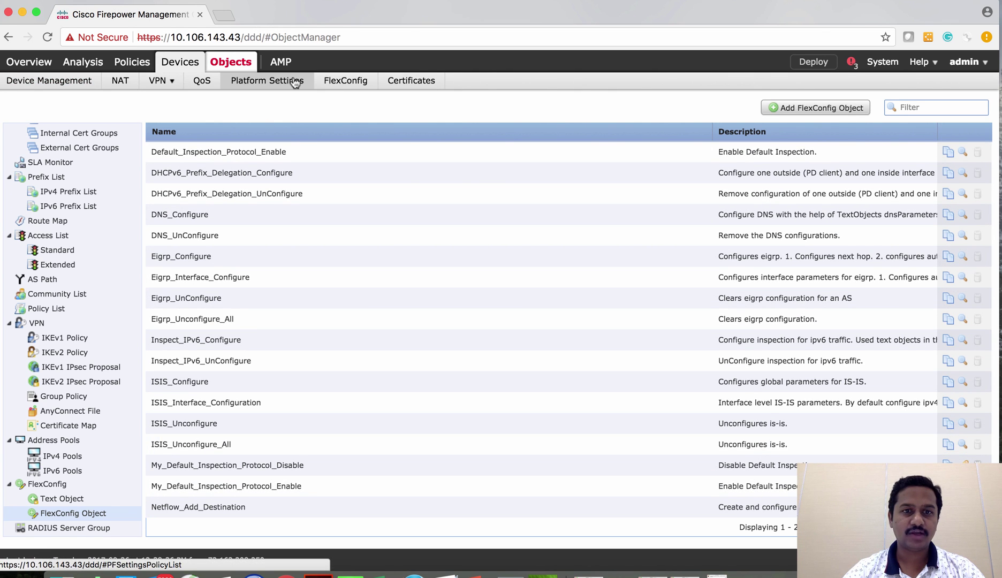
left_click(343, 84)
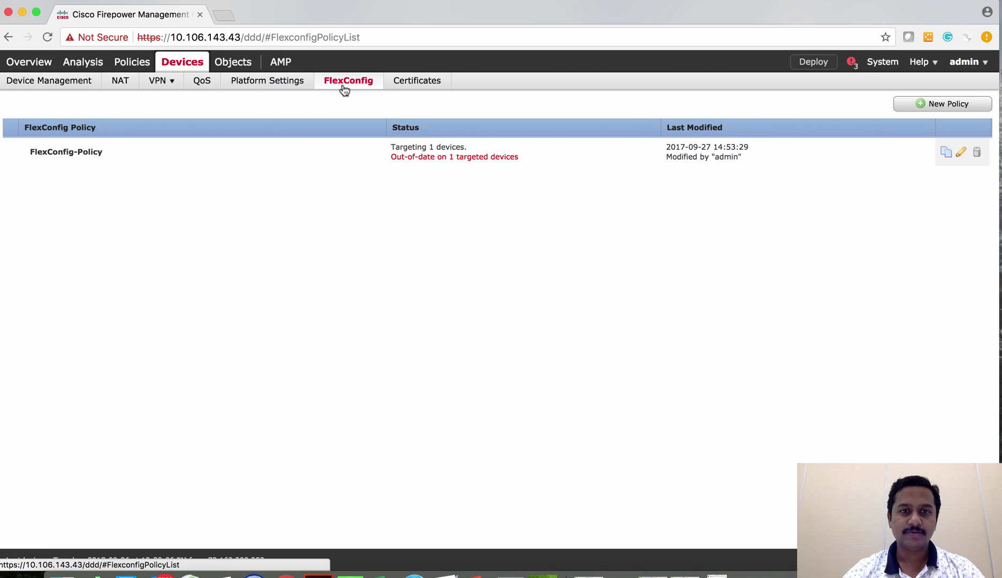
left_click(959, 155)
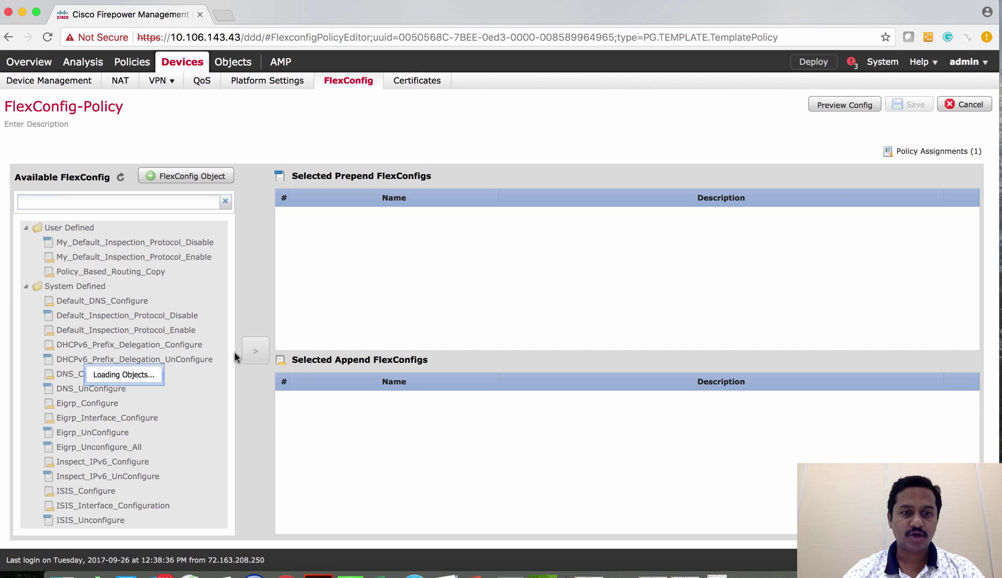
left_click(109, 259)
left_click(262, 356)
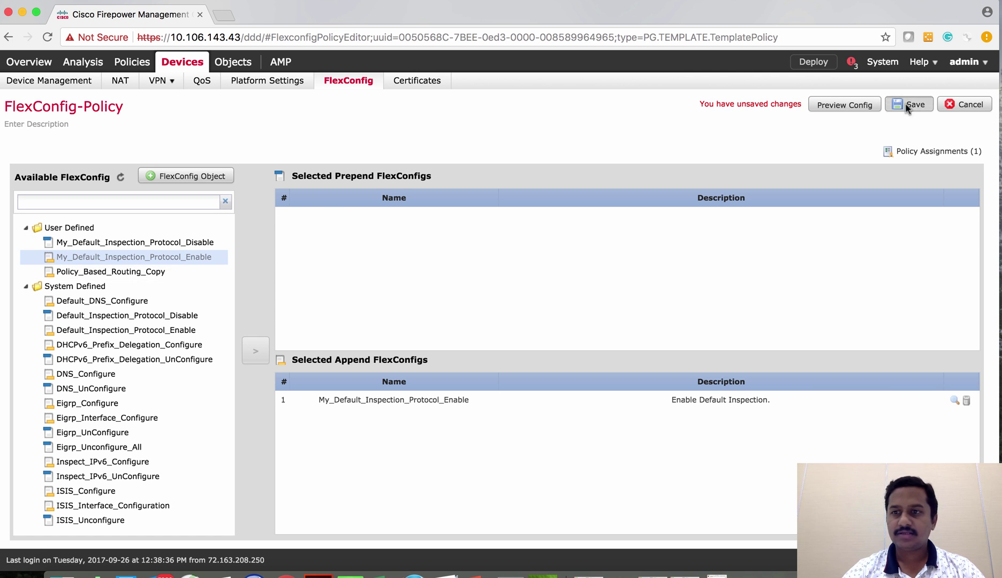
left_click(906, 107)
left_click(856, 105)
Check the appended icmp inspect commands in FP2130-Routed-IP48's configuration preview
left_click(406, 153)
left_click(398, 160)
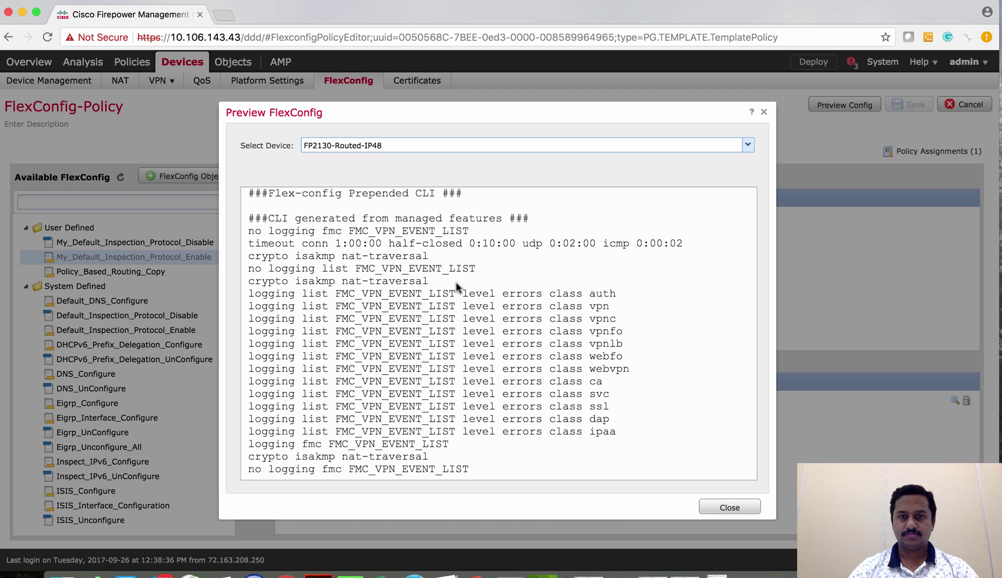
scroll(472, 316, "down", 10)
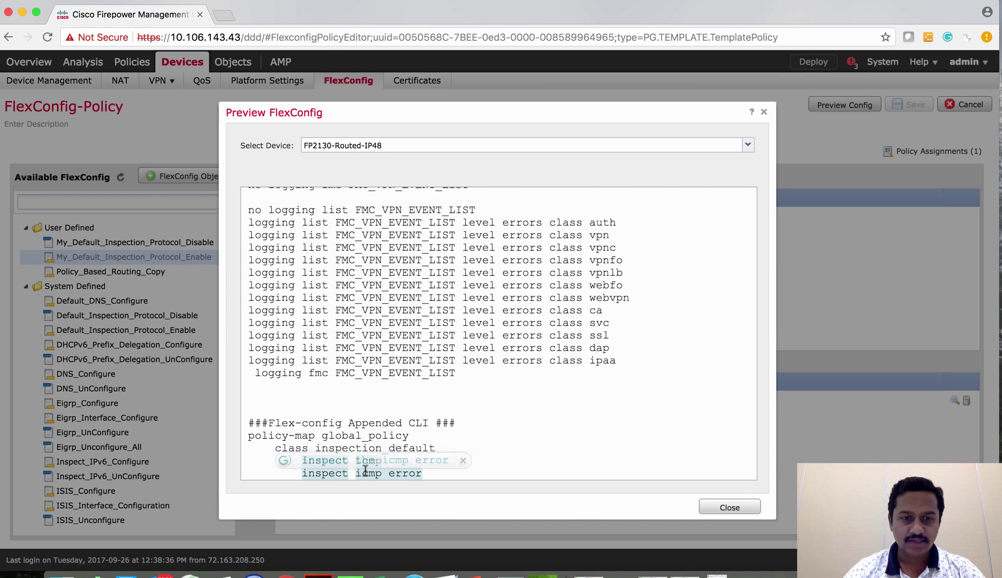
left_click(718, 506)
Deploy the pending FlexConfig-Policy changes to FP2130-Routed-IP48
left_click(813, 62)
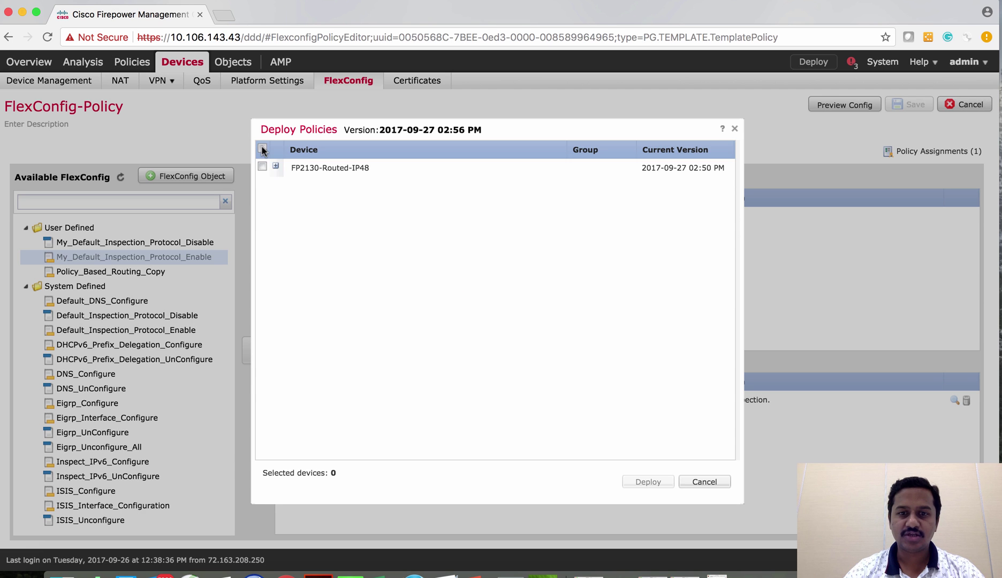
left_click(262, 149)
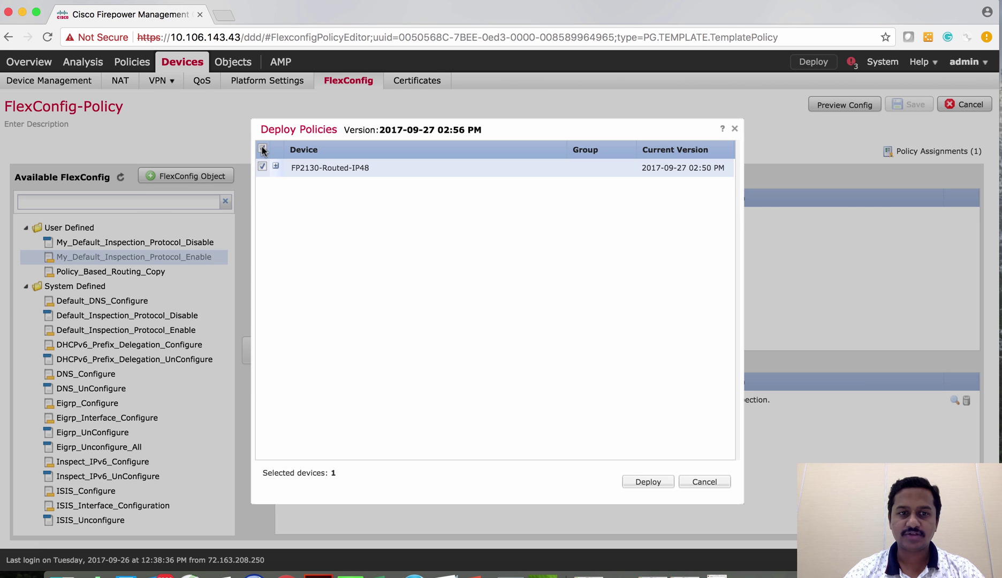
left_click(275, 166)
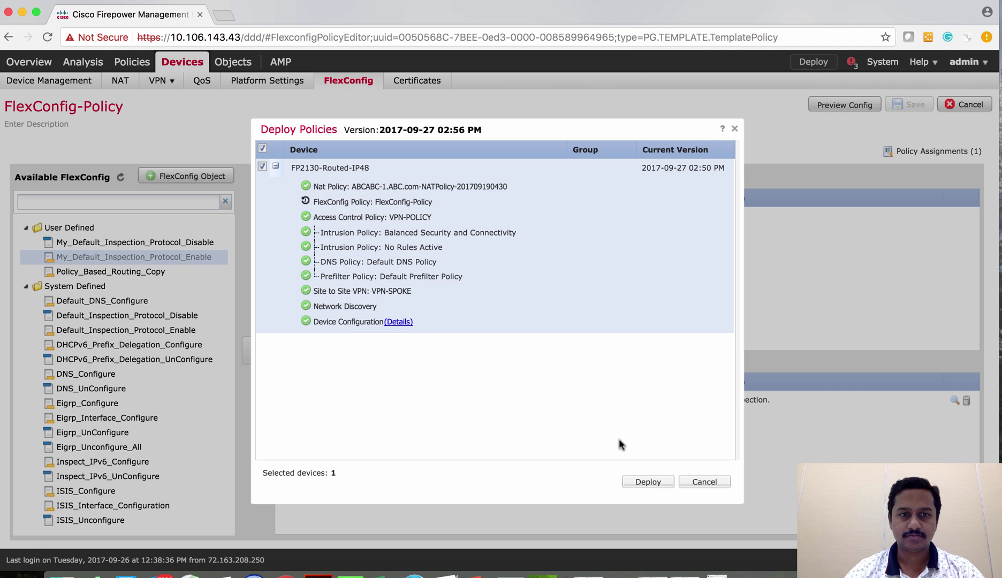
left_click(648, 482)
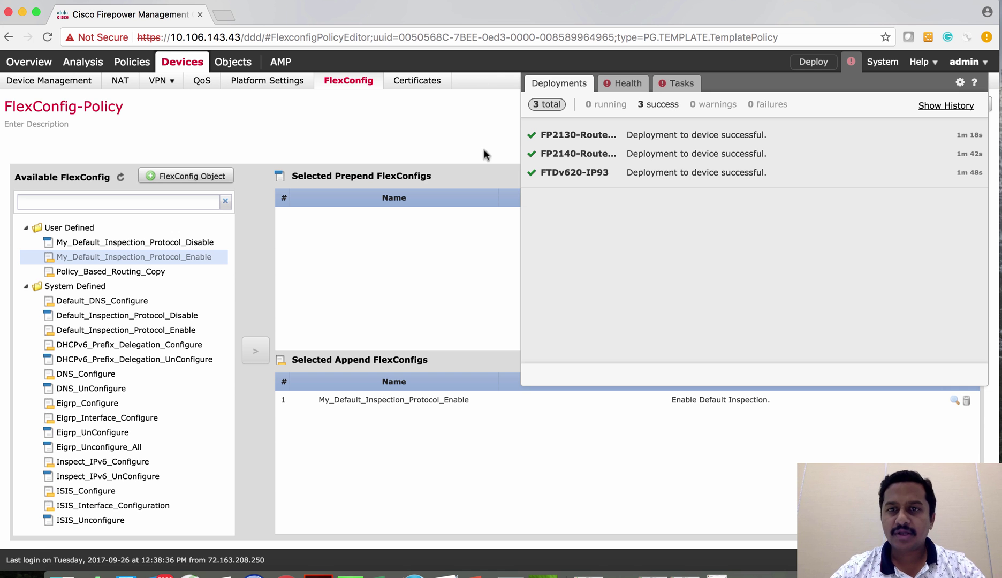
left_click(467, 146)
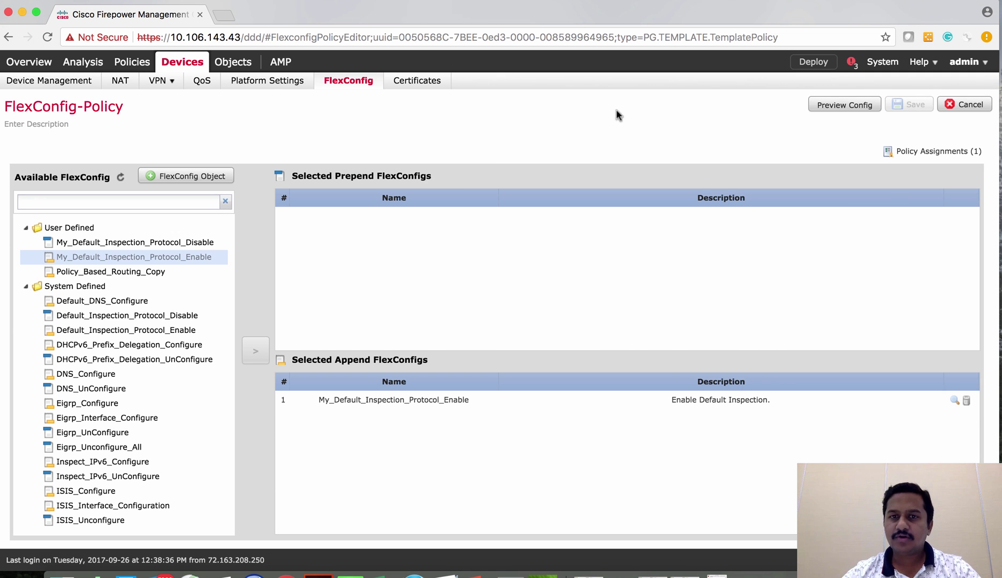
Verify the latest deployment transcript applied inspect icmp and inspect icmp error
left_click(851, 64)
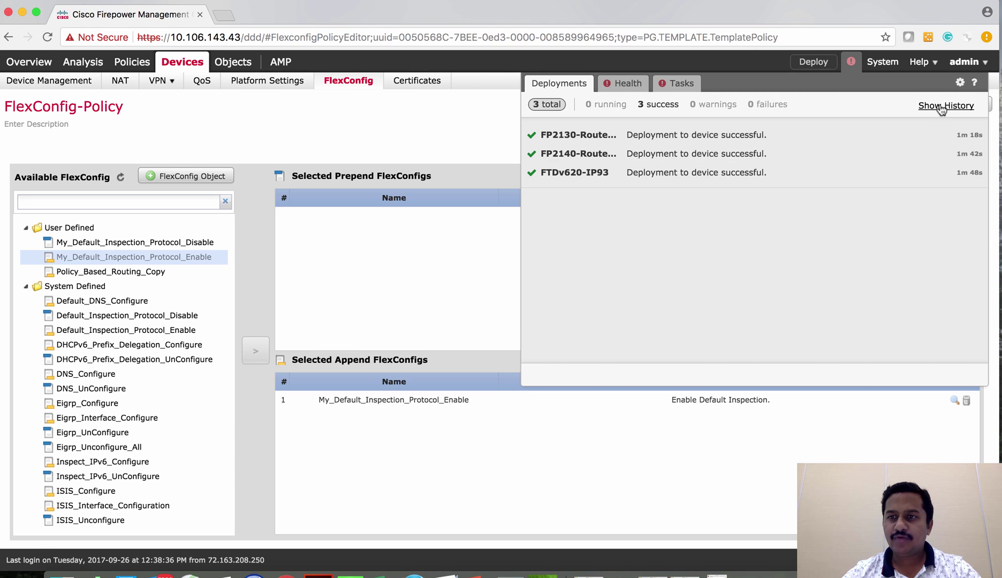
left_click(941, 106)
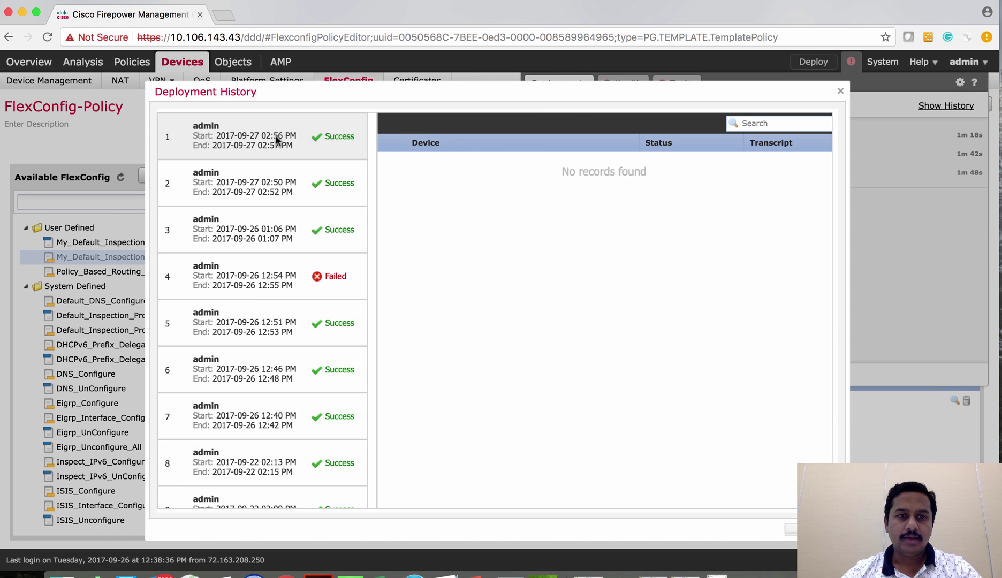
left_click(754, 161)
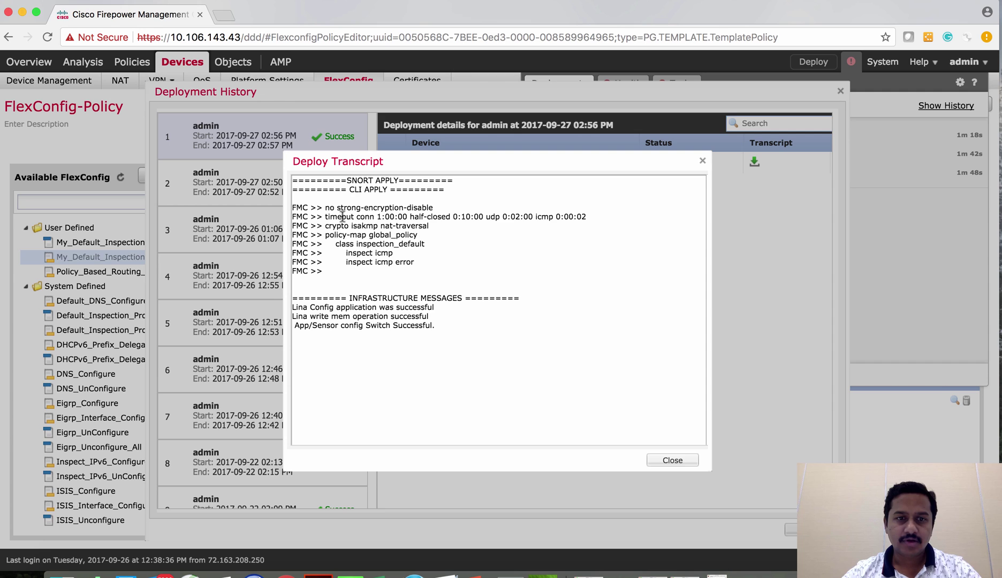
left_click_drag(325, 236, 416, 263)
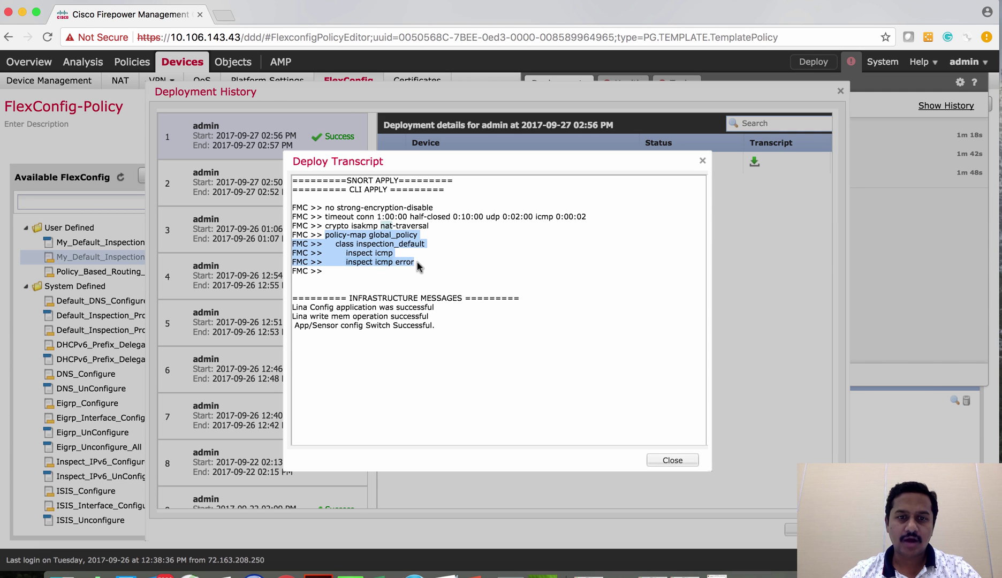
left_click(671, 460)
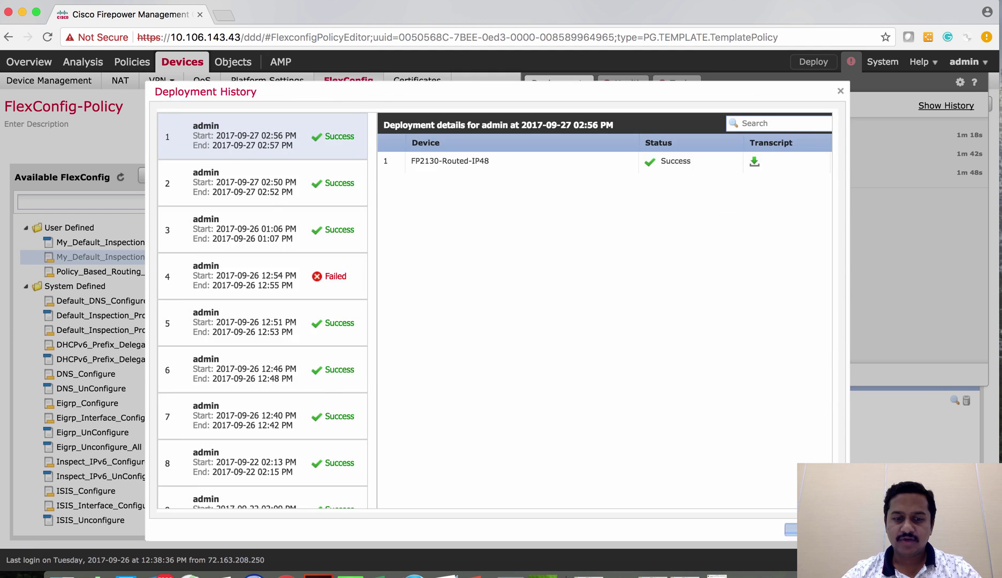
left_click(791, 529)
Rerun show running-config policy-map in the SSH terminal on the device
left_click(515, 571)
key("Up")
key("Return")
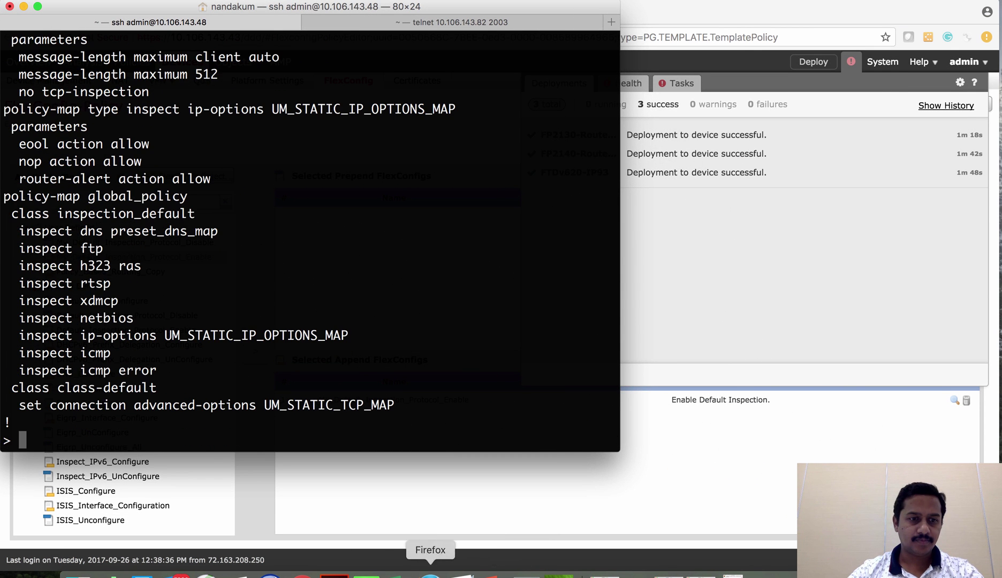